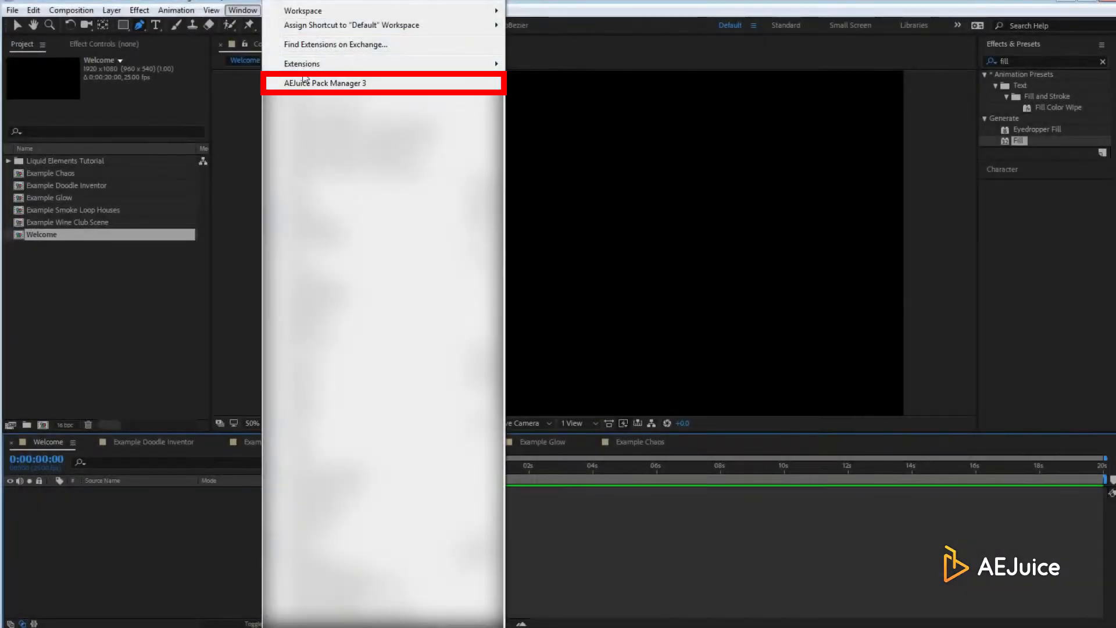
Open AEJuice Pack Manager 3, log in with the account email and password, and download Liquid Elements
click(303, 81)
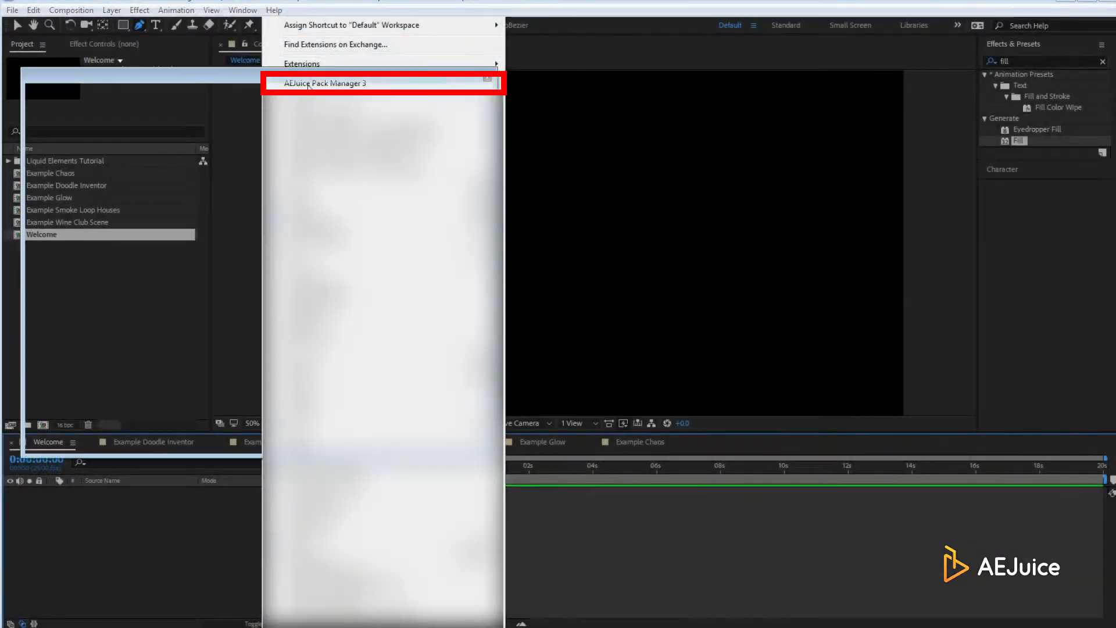
click(423, 111)
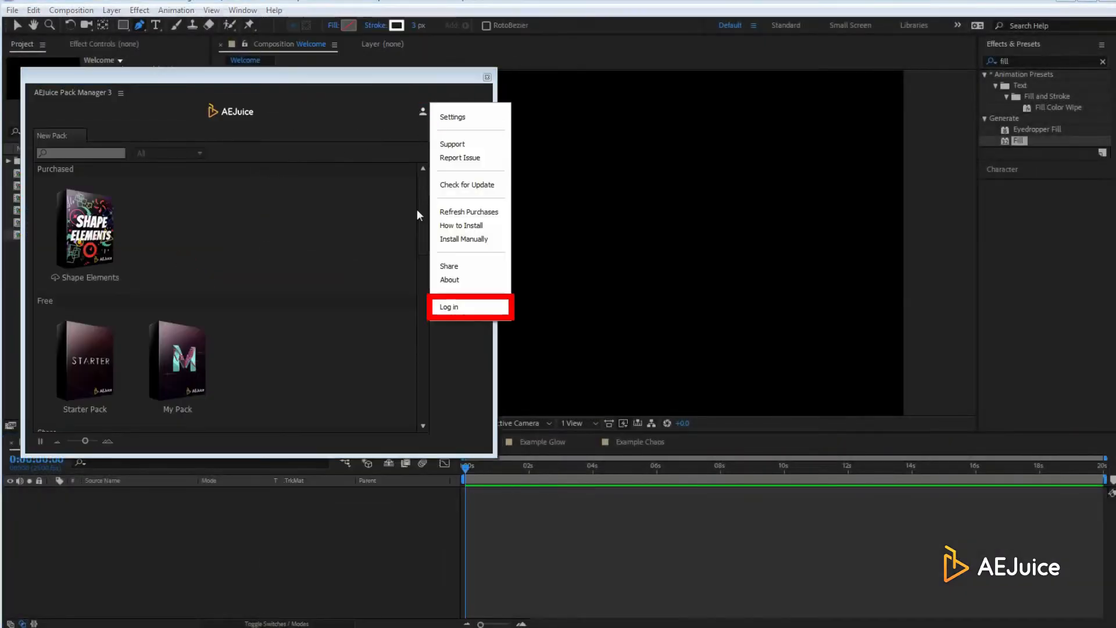
click(455, 308)
key(Tab)
text(•••••••••)
click(657, 360)
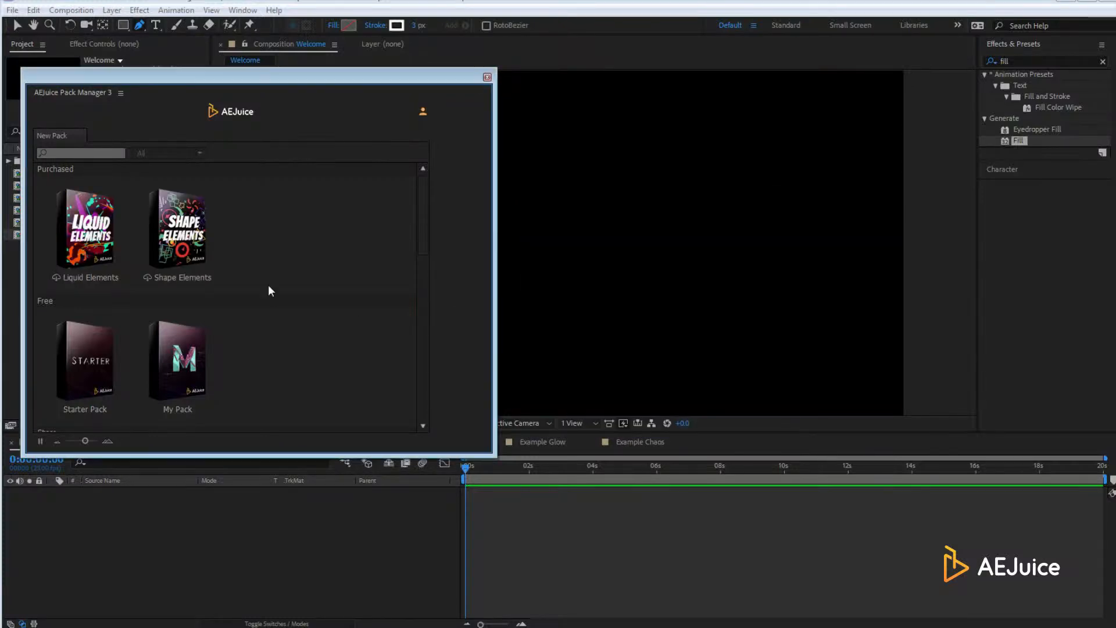
click(90, 244)
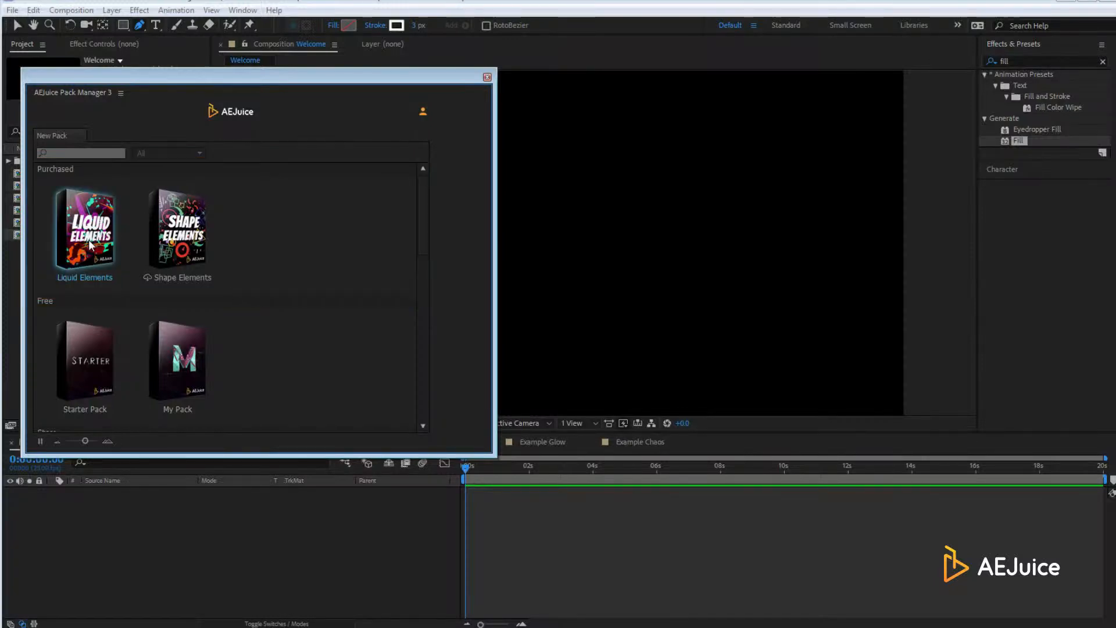
Open the Liquid Elements library and browse its Water Bubbles, Water Drops, Water Splashes and Waves folders
click(90, 244)
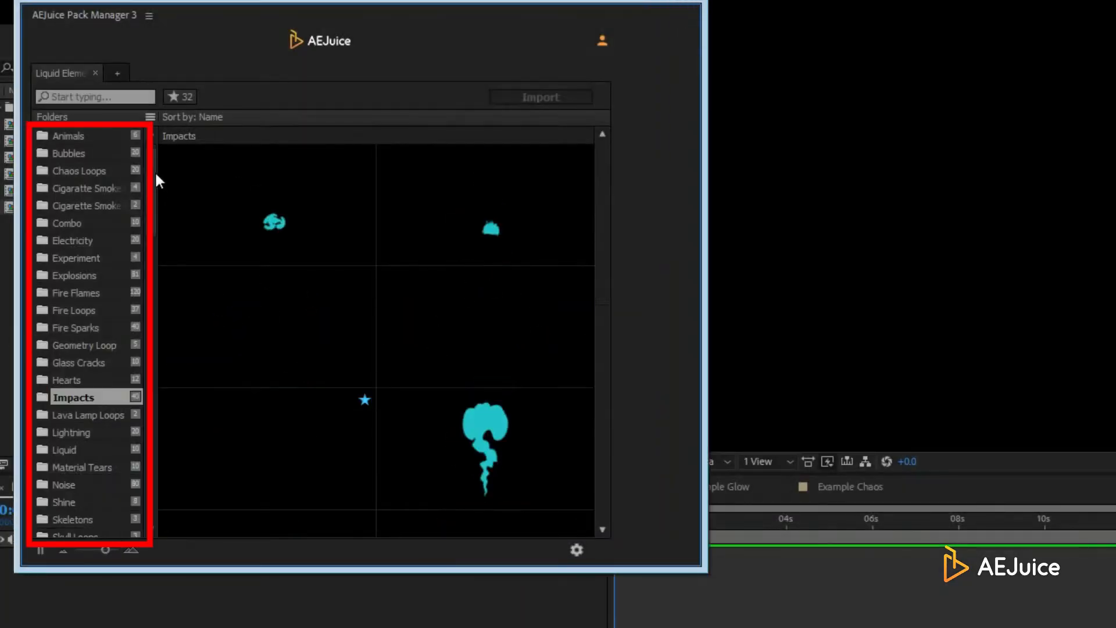
drag(154, 171, 172, 456)
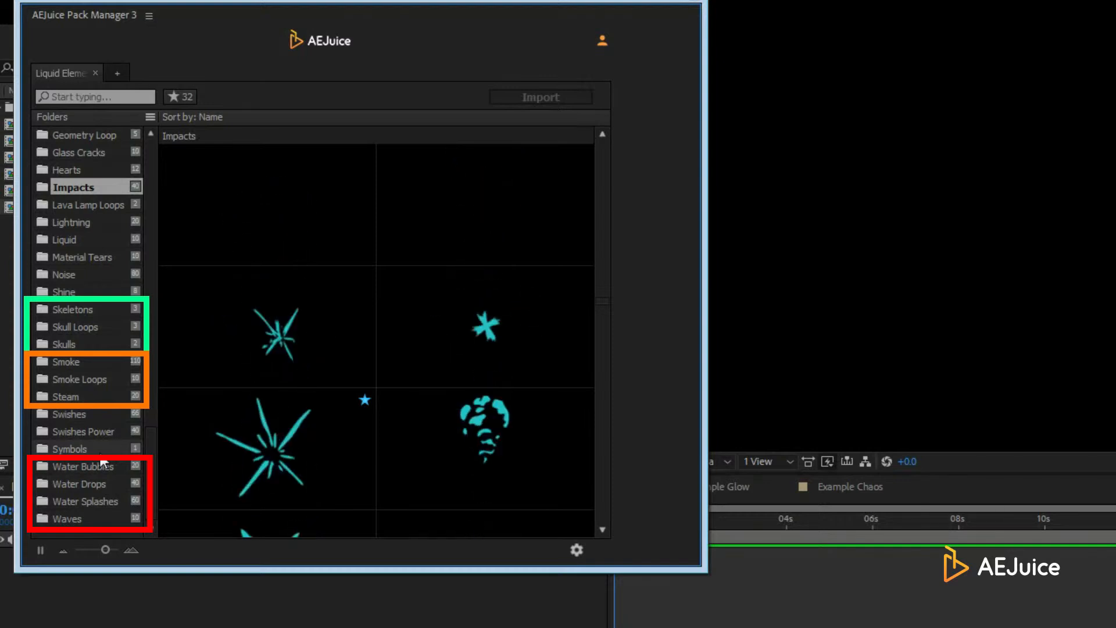
click(93, 464)
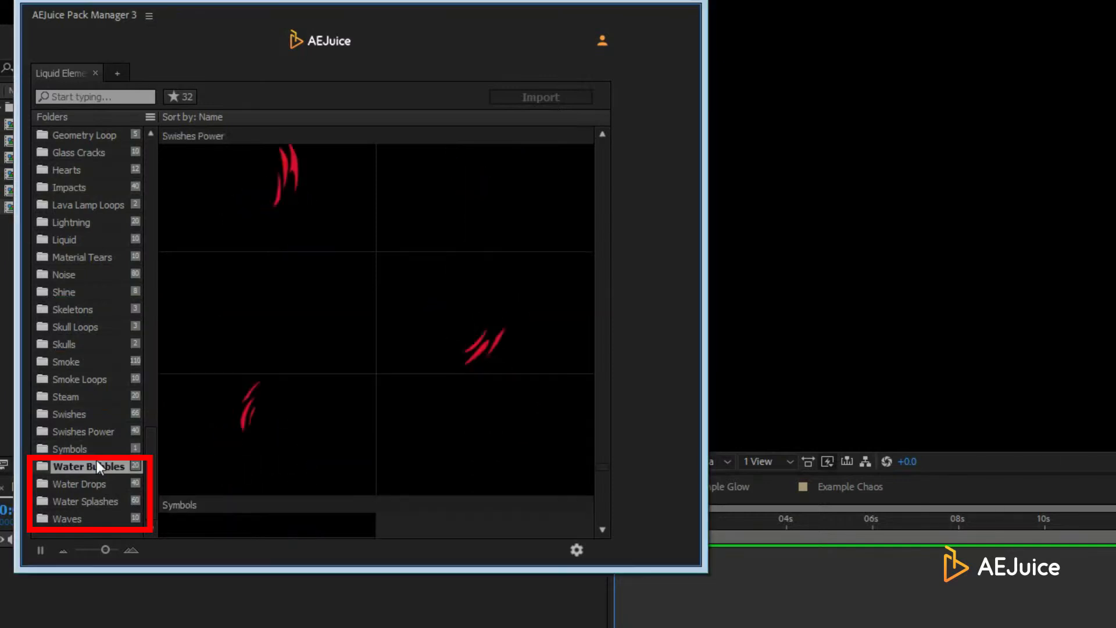
key(Down)
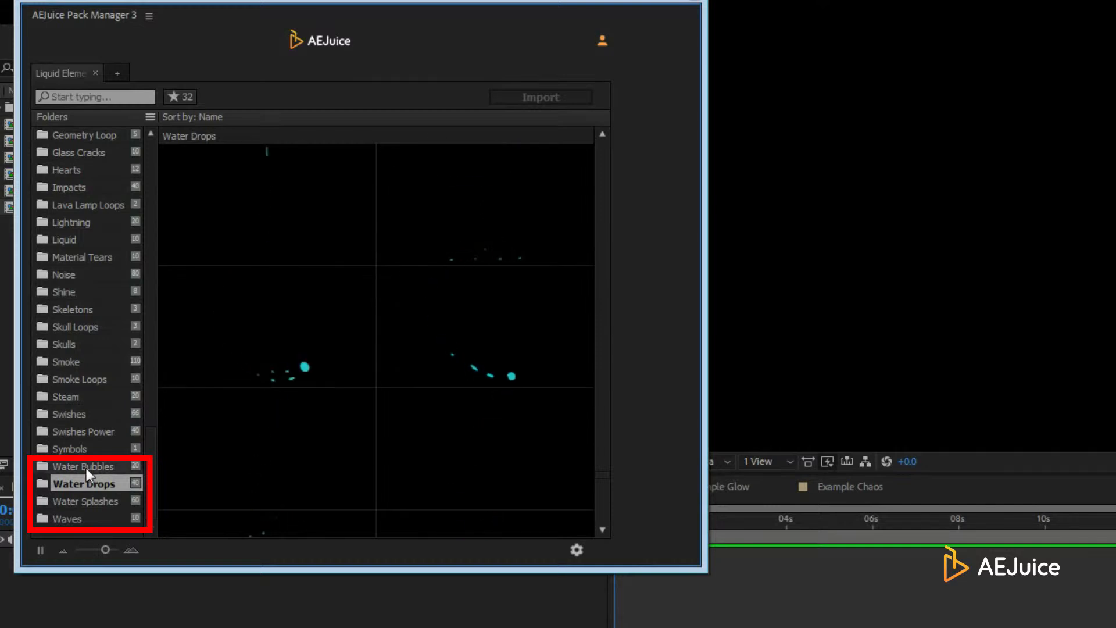
click(90, 500)
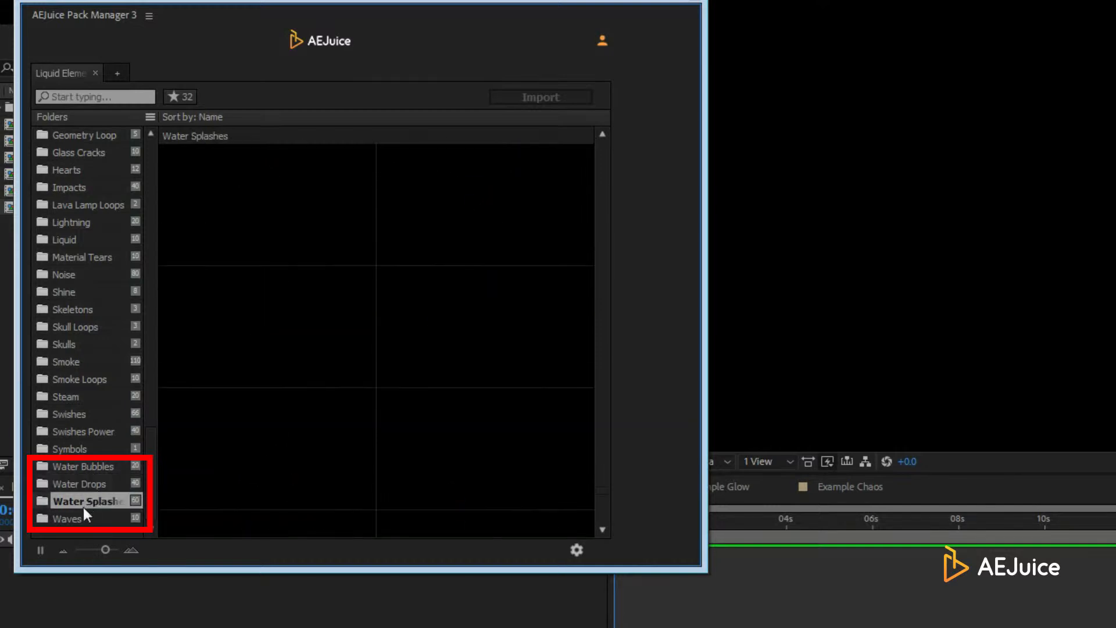
key(Down)
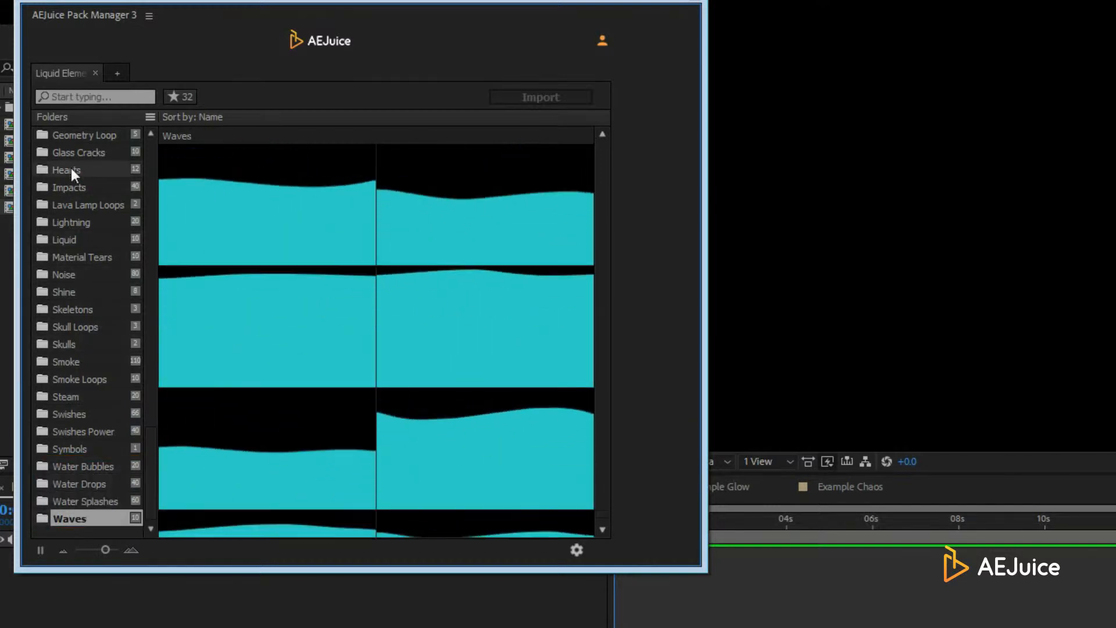
click(72, 99)
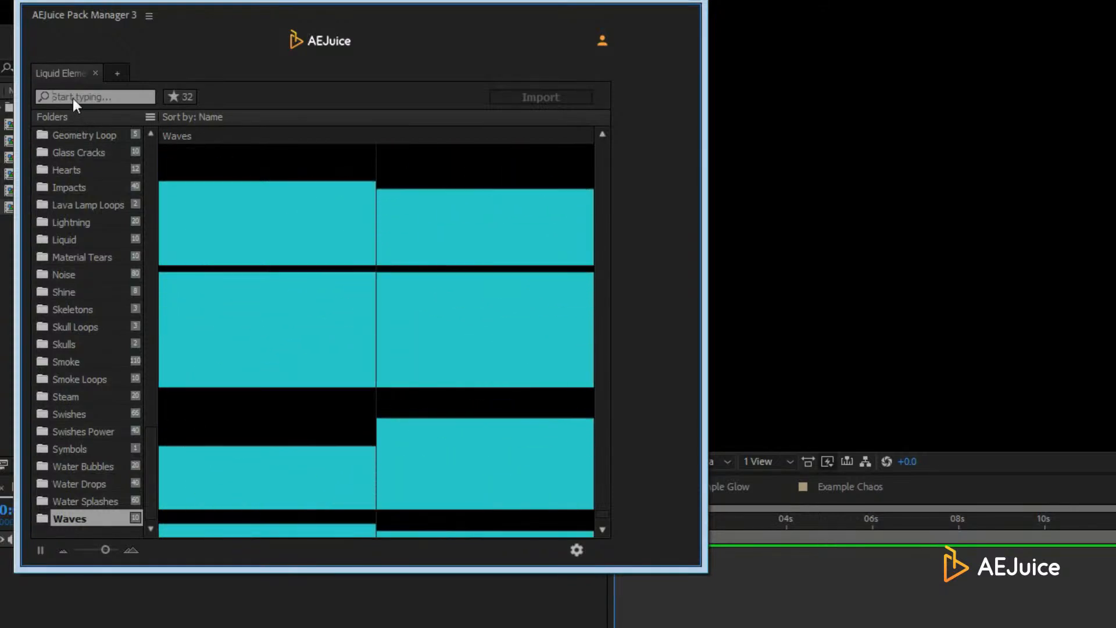
Search the folders for 'sk', 'wa' and 'cha' in turn, then clear the search
text(sk)
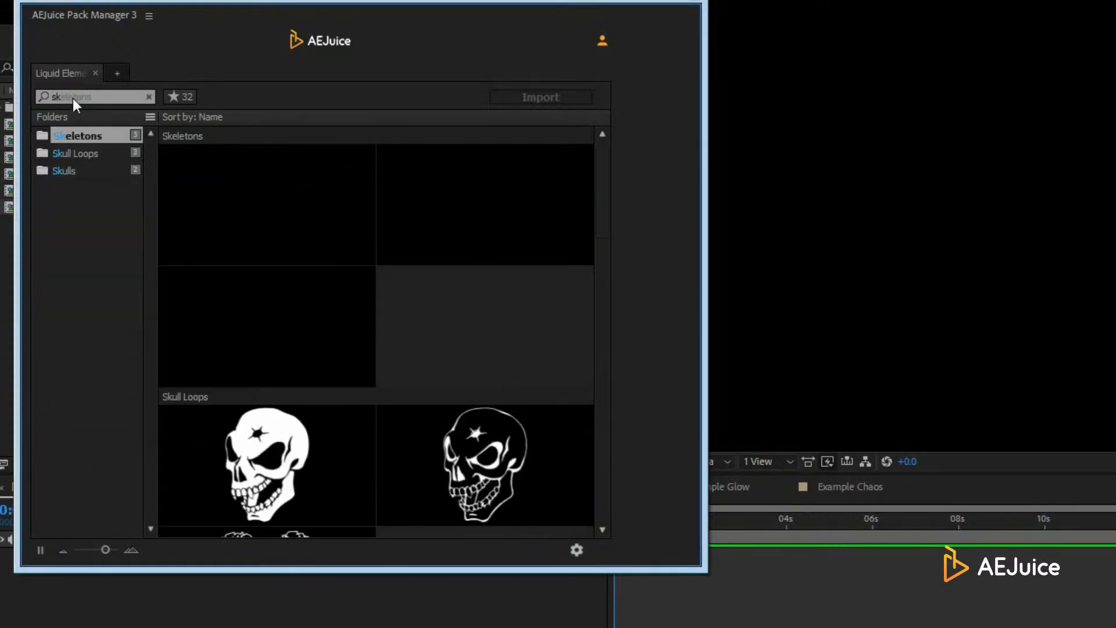
key(BackSpace)
key(BackSpace)
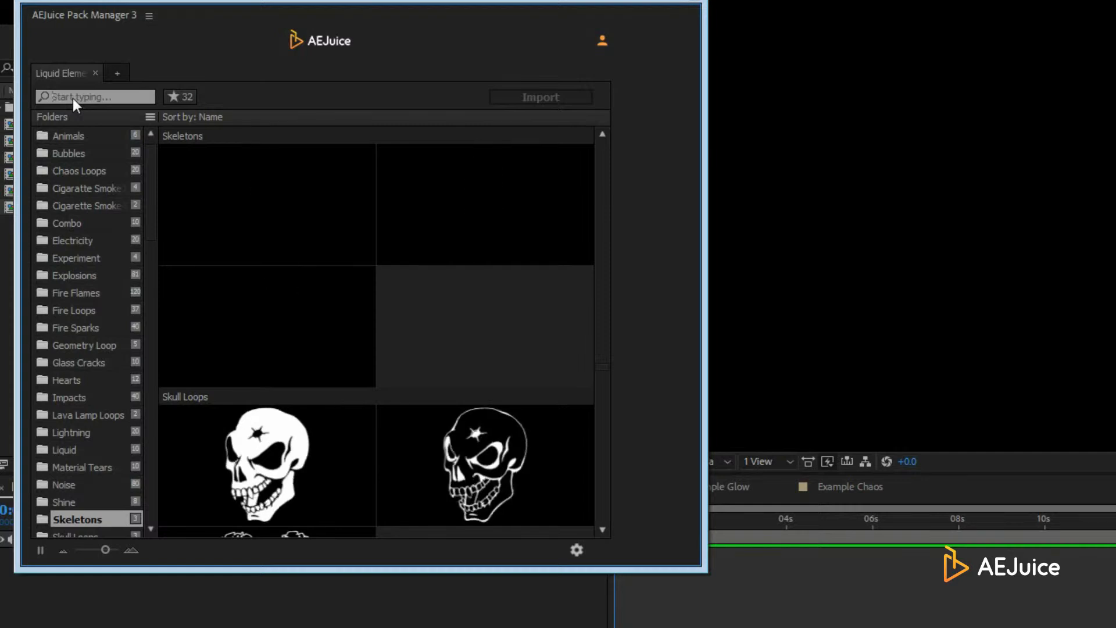
text(wa)
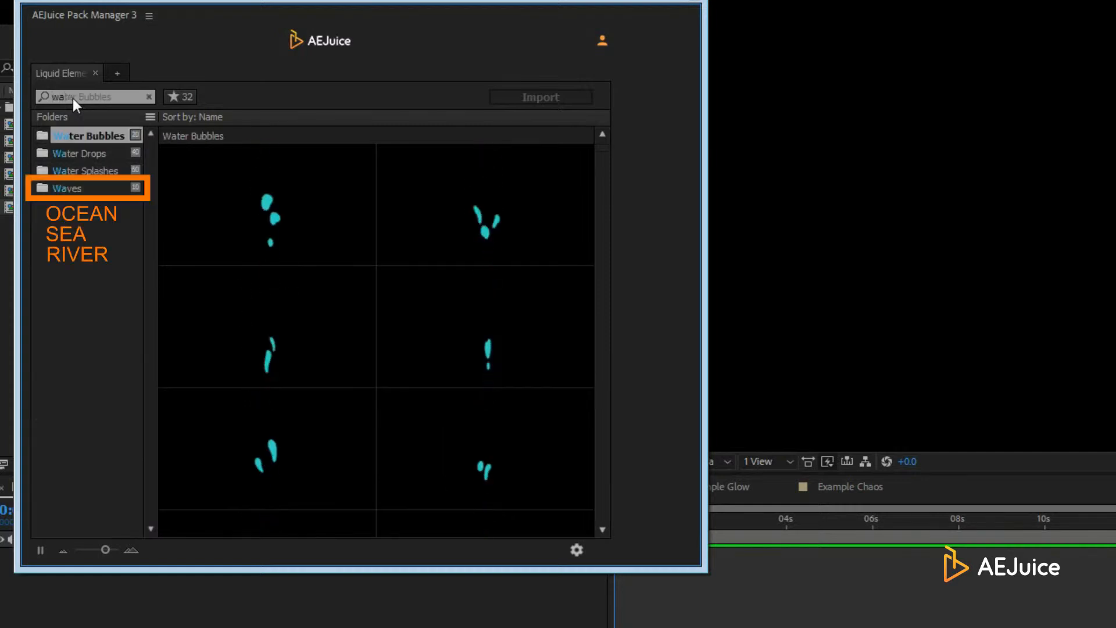
key(BackSpace)
key(BackSpace)
text(cha)
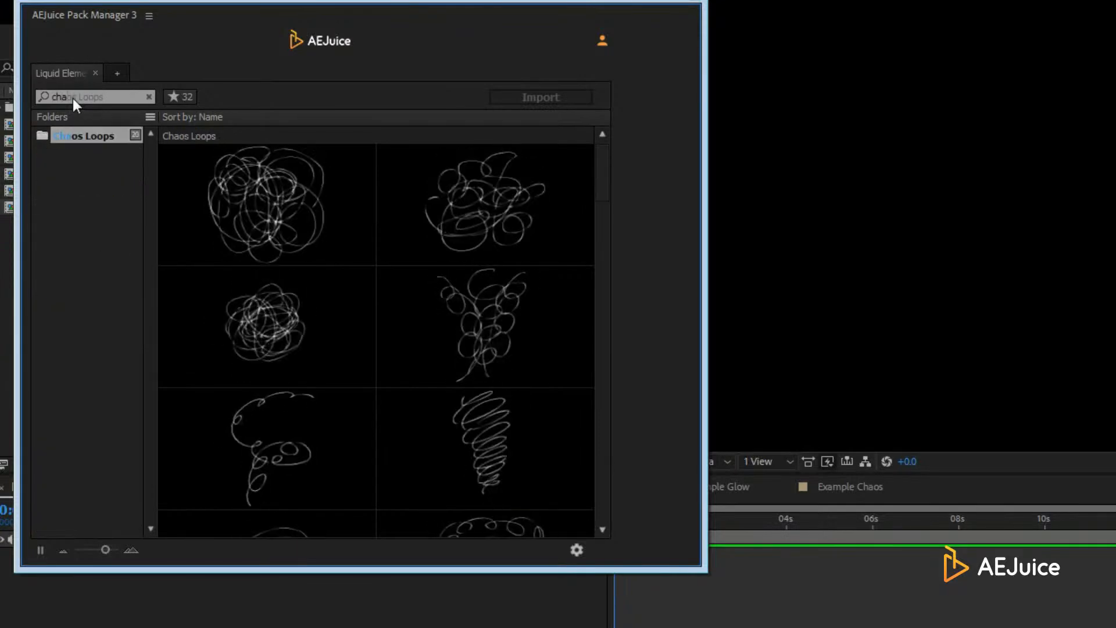
key(BackSpace)
key(BackSpace)
key(BackSpace)
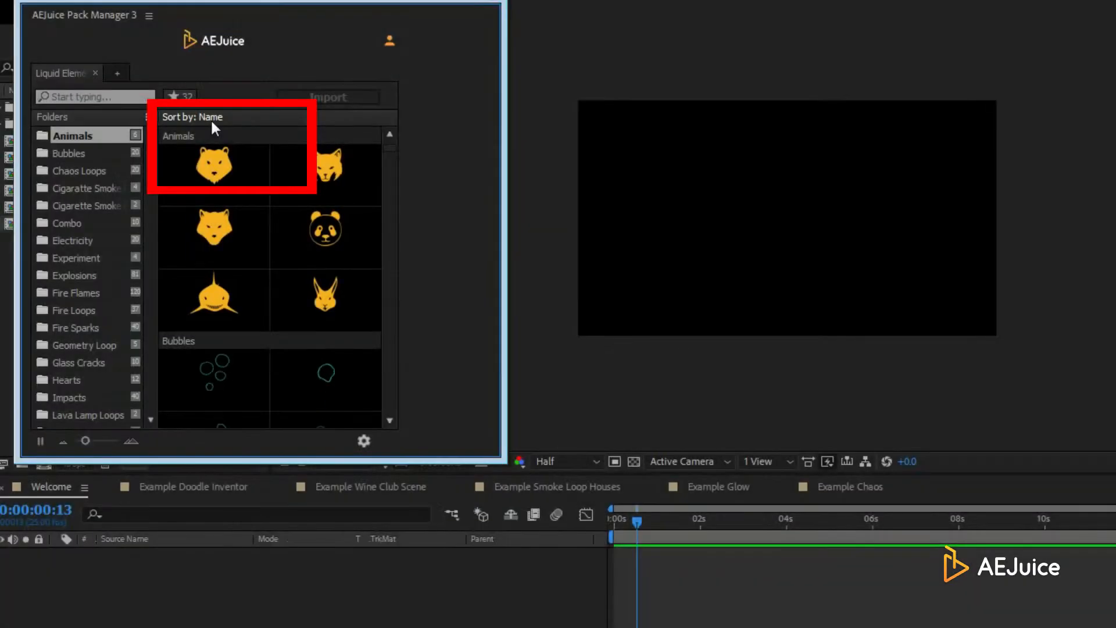
Sort clips by Length, show the 2–3 sec group, and drag its first water drop clip into Welcome
click(211, 118)
click(212, 162)
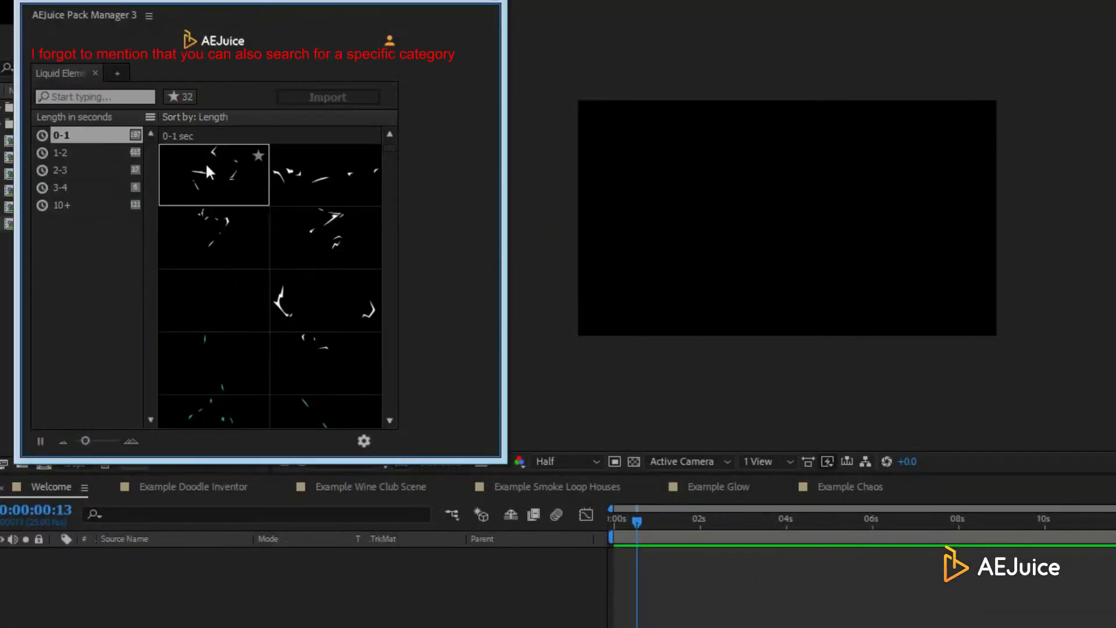
click(79, 169)
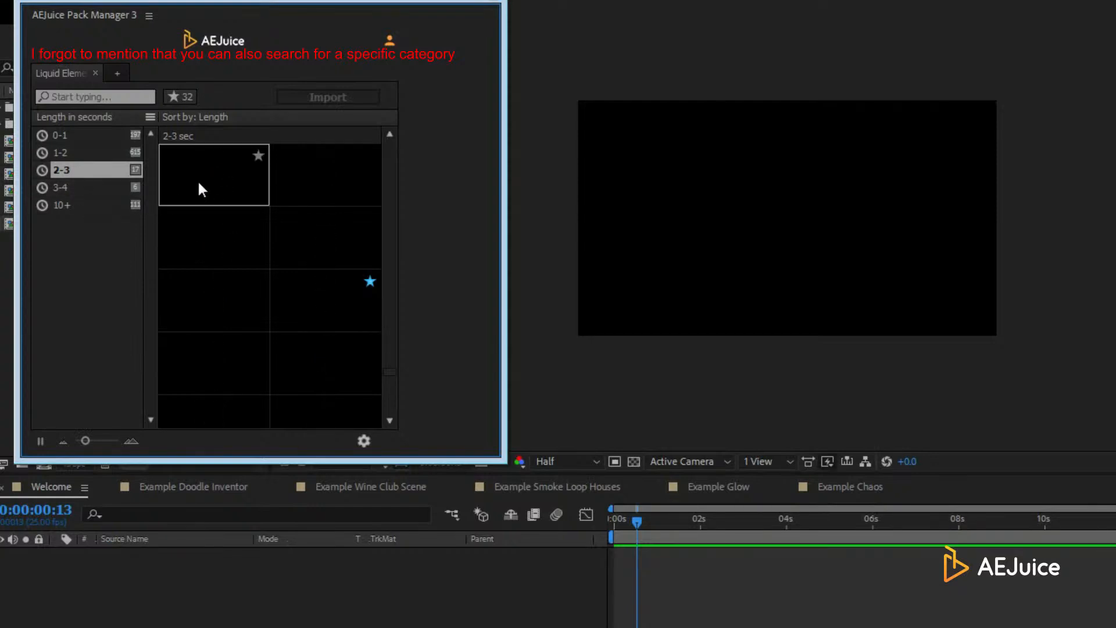
drag(197, 179, 740, 247)
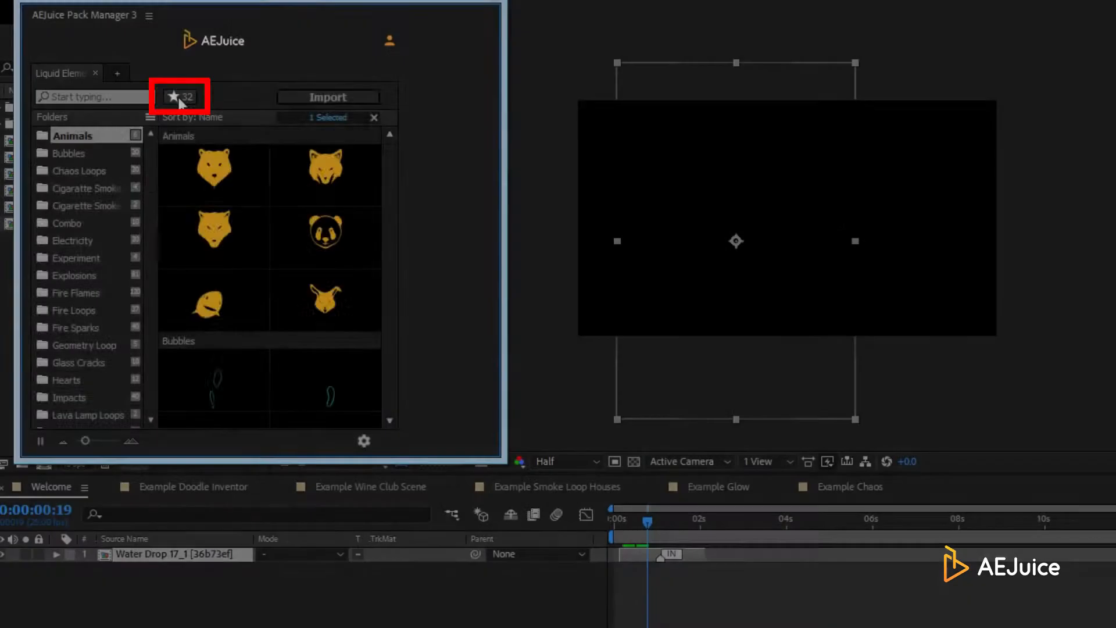
Toggle the favourites-only star filter, scroll the Explosions clips, then turn the filter off to list all categories
click(176, 96)
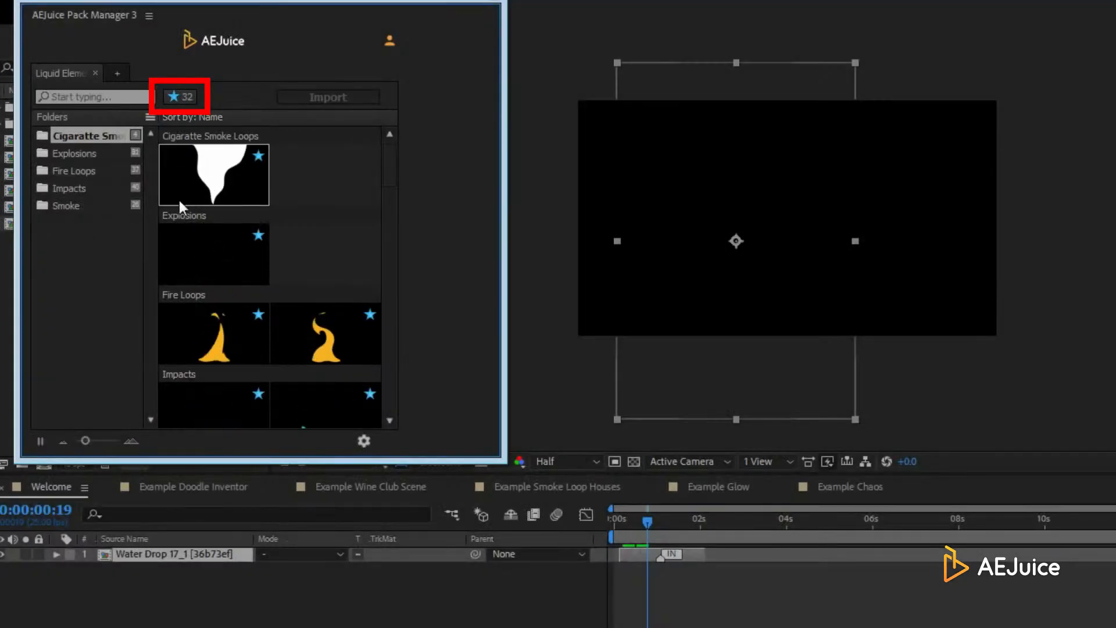
click(189, 238)
scroll(188, 239, down, 5)
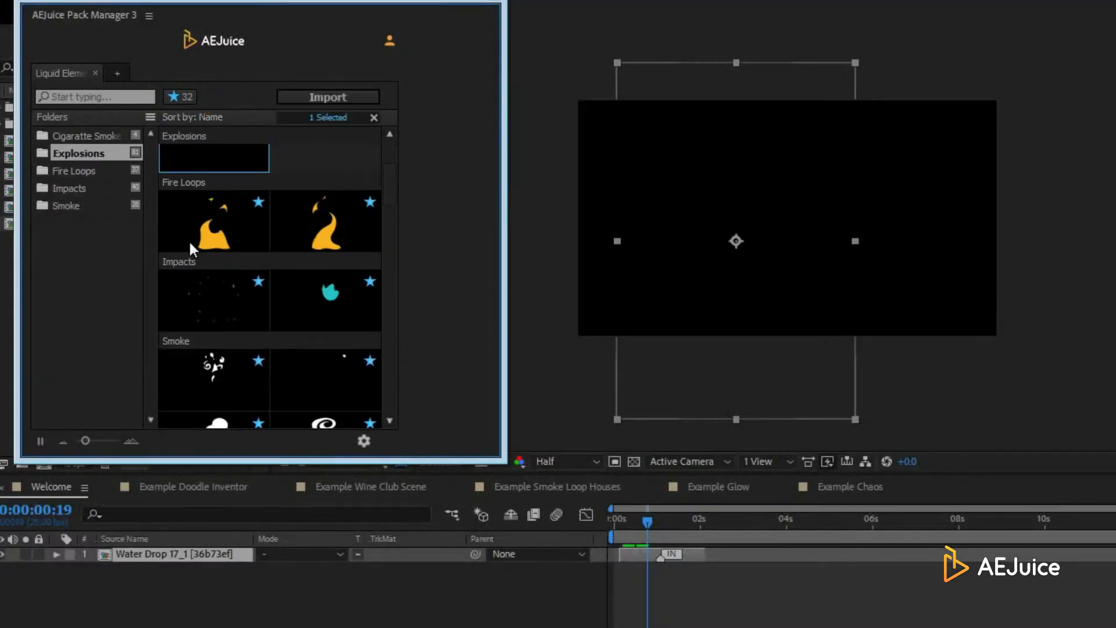
scroll(188, 241, up, 3)
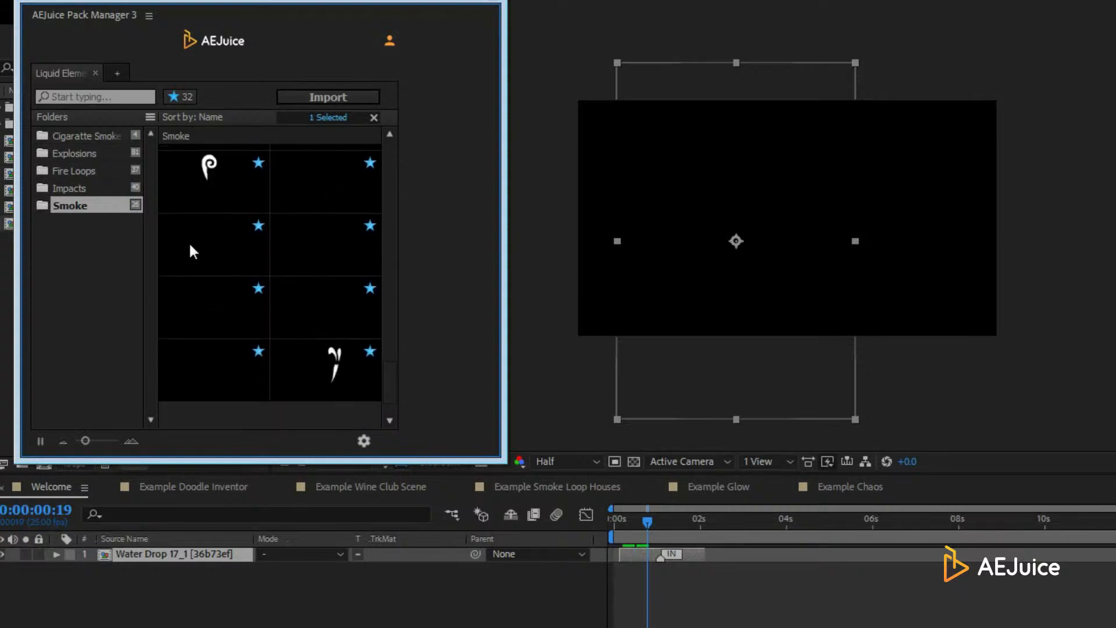
scroll(186, 240, up, 3)
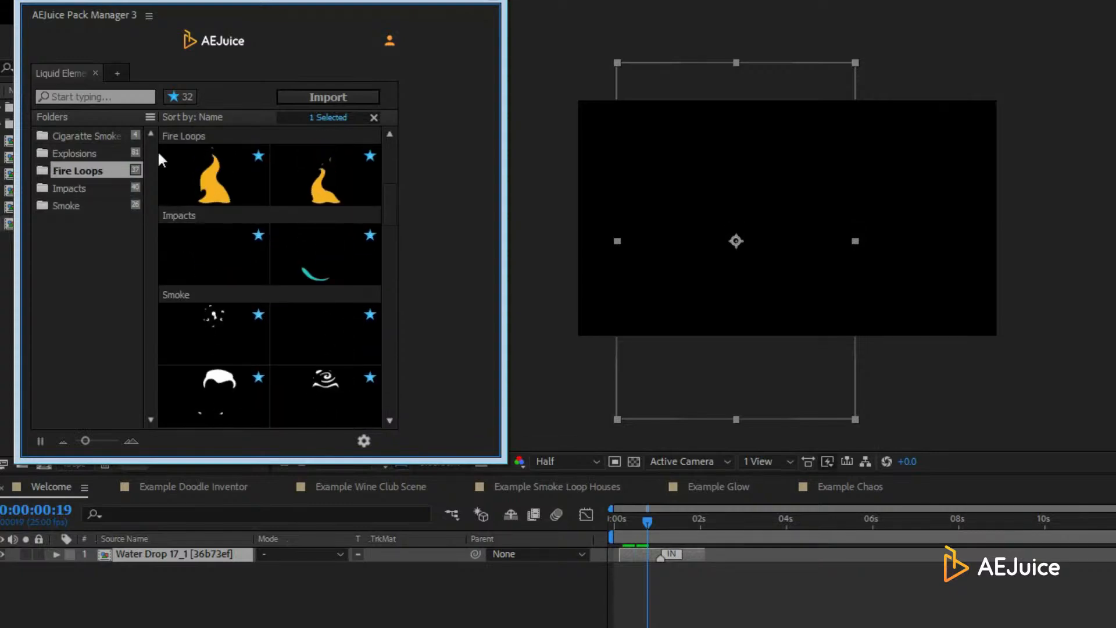
click(176, 97)
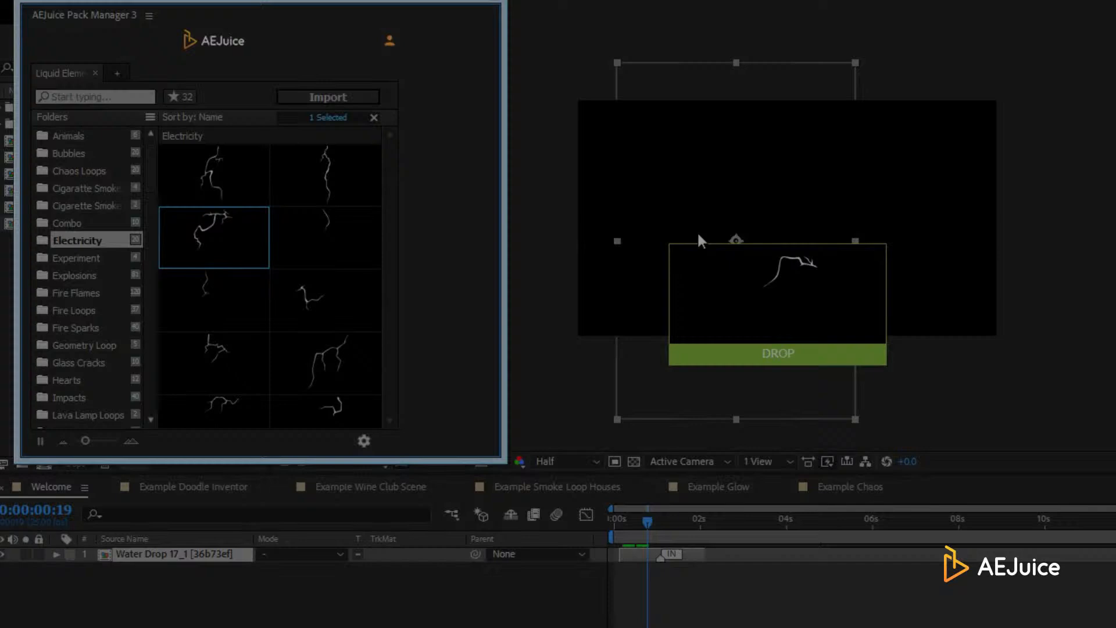
Add Electricity 03 above Water Drop 17_1 in Welcome and check the lightning at a later frame
drag(214, 237, 777, 302)
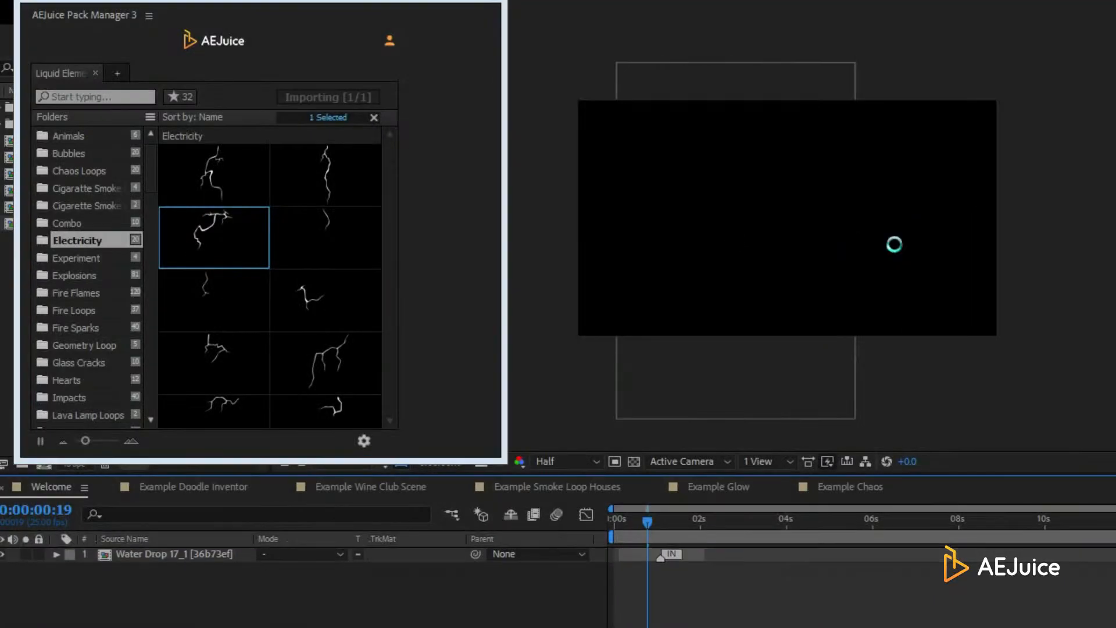
click(654, 521)
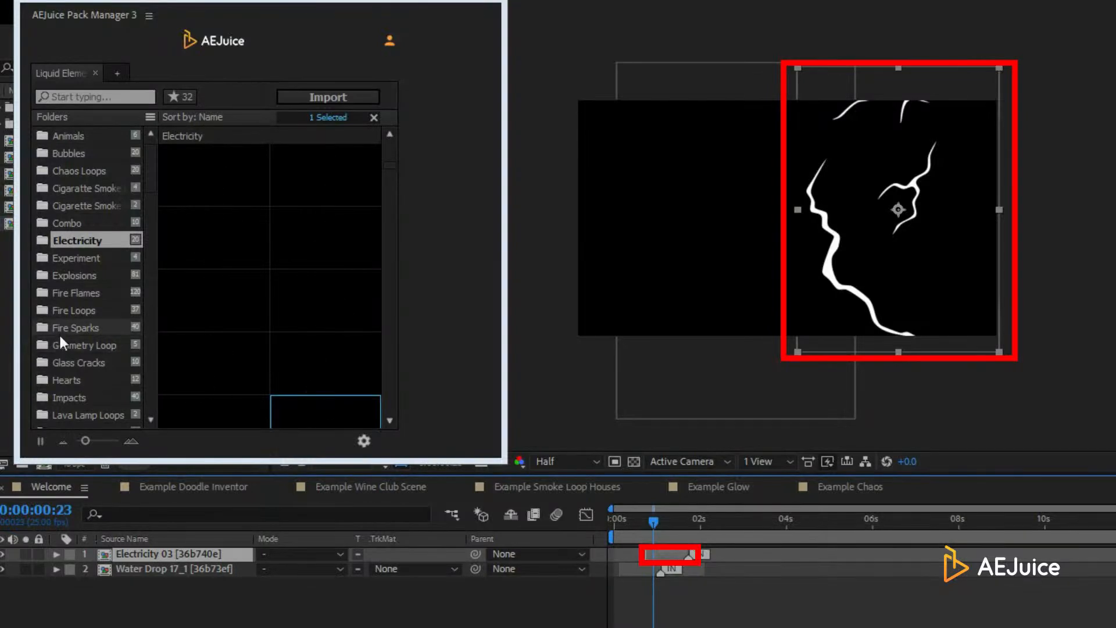
click(68, 316)
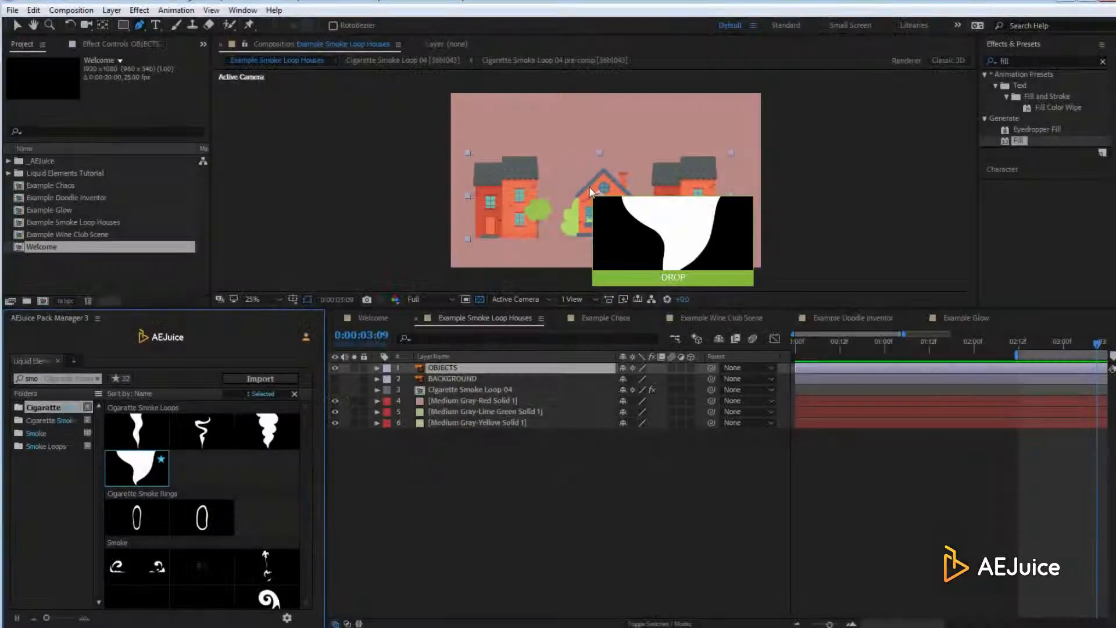
Place Cigarette Smoke Loop 04 in the houses scene at 30% scale above the middle chimney
drag(591, 192, 590, 191)
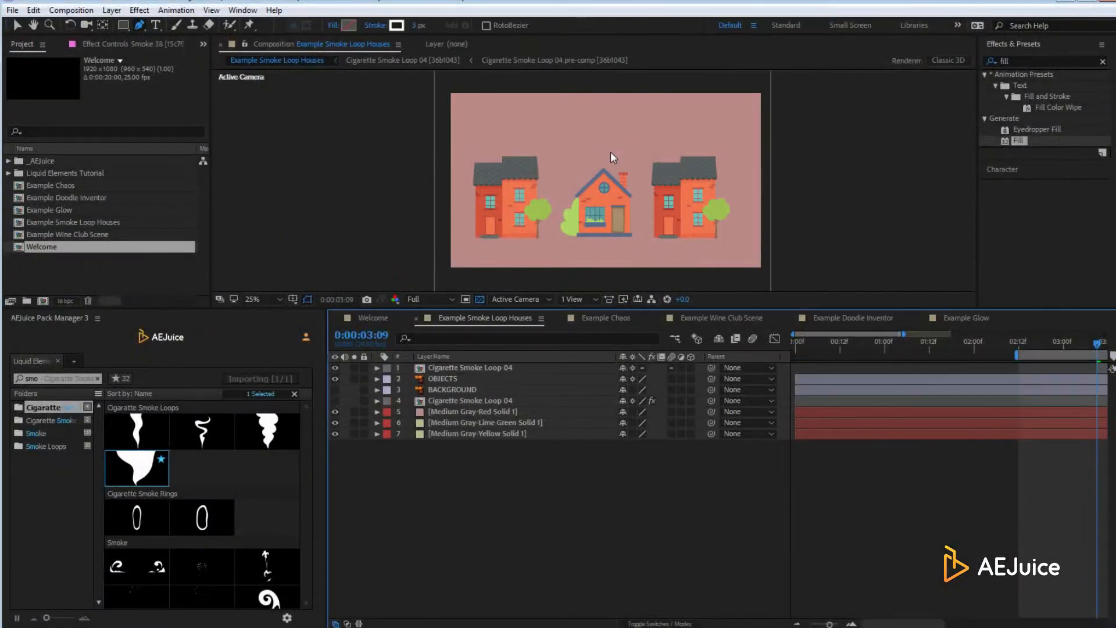
key(s)
drag(637, 379, 598, 379)
key(v)
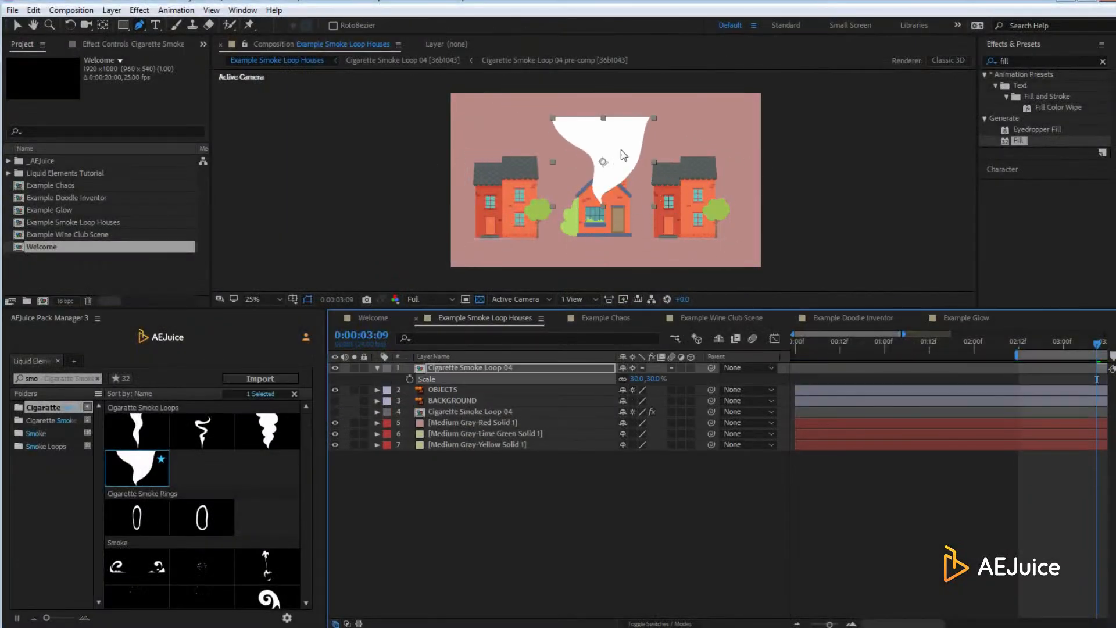
drag(624, 151, 643, 114)
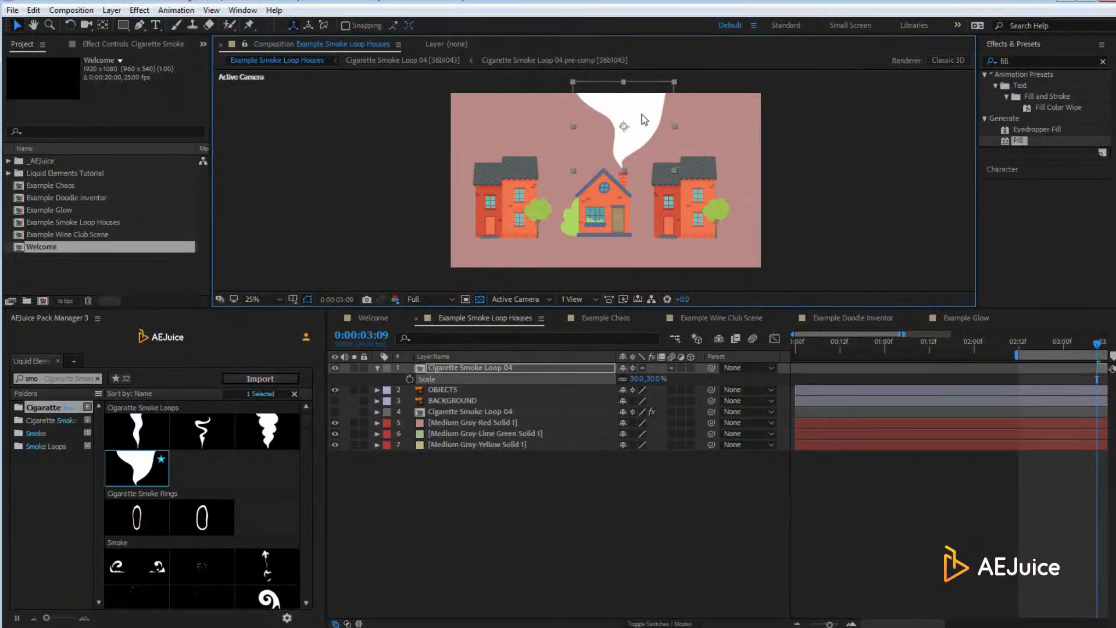
Apply a Fill effect coloured orange-red to the smoke and preview the animation
drag(1019, 146, 623, 122)
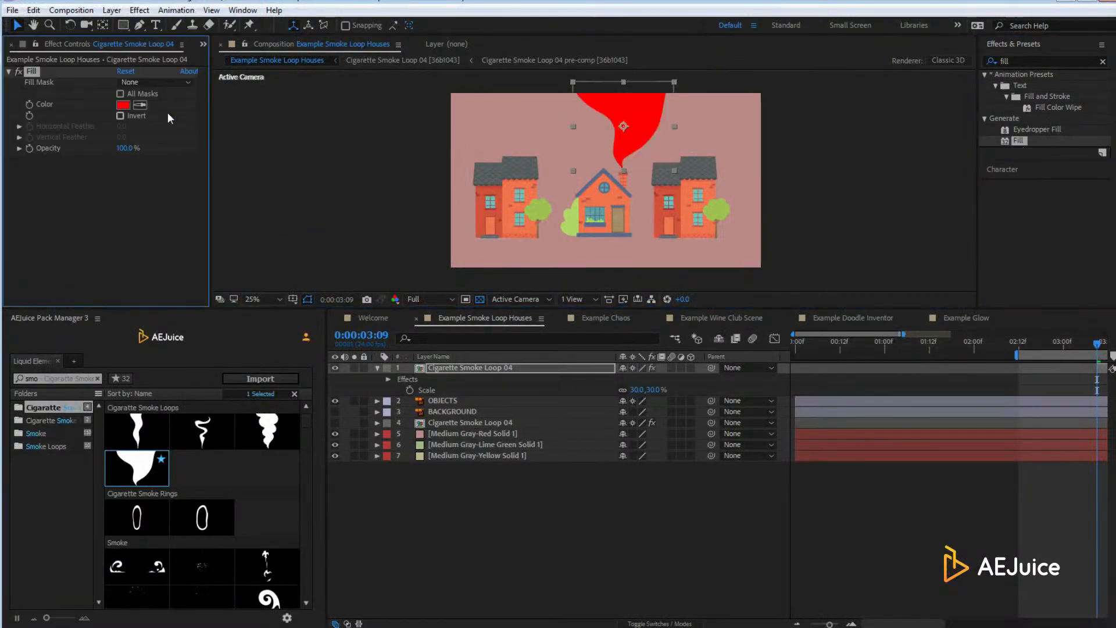
click(477, 202)
scroll(999, 362, down, 2)
click(967, 368)
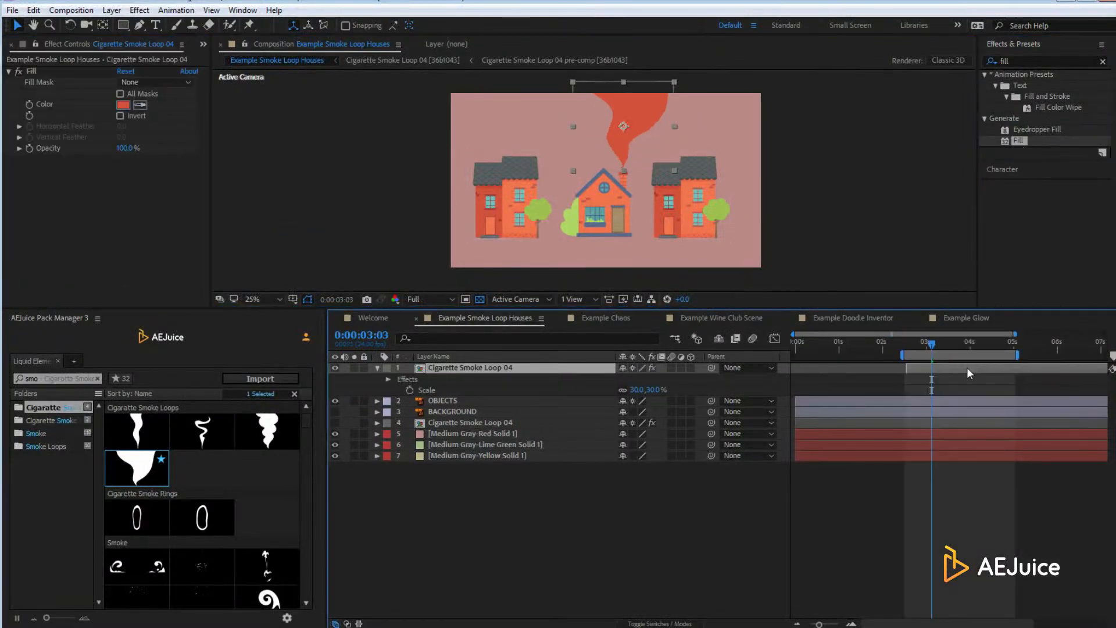
key(space)
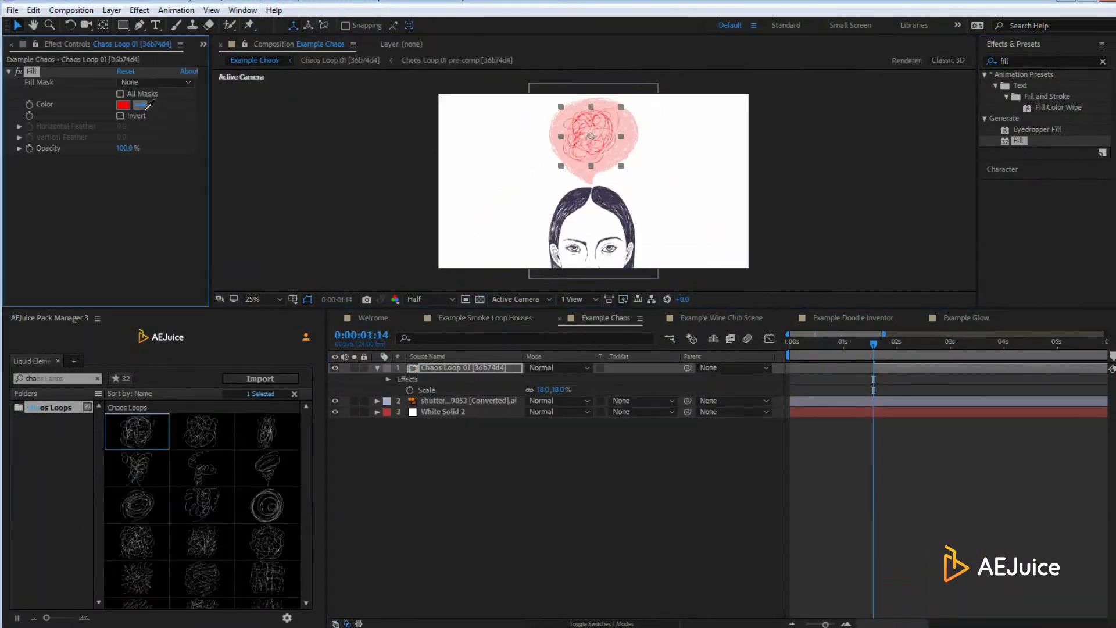
Duplicate the Chaos Loop 01 layer and preview the dark scribbles from a later frame
key(ctrl+d)
key(ctrl+d)
click(994, 345)
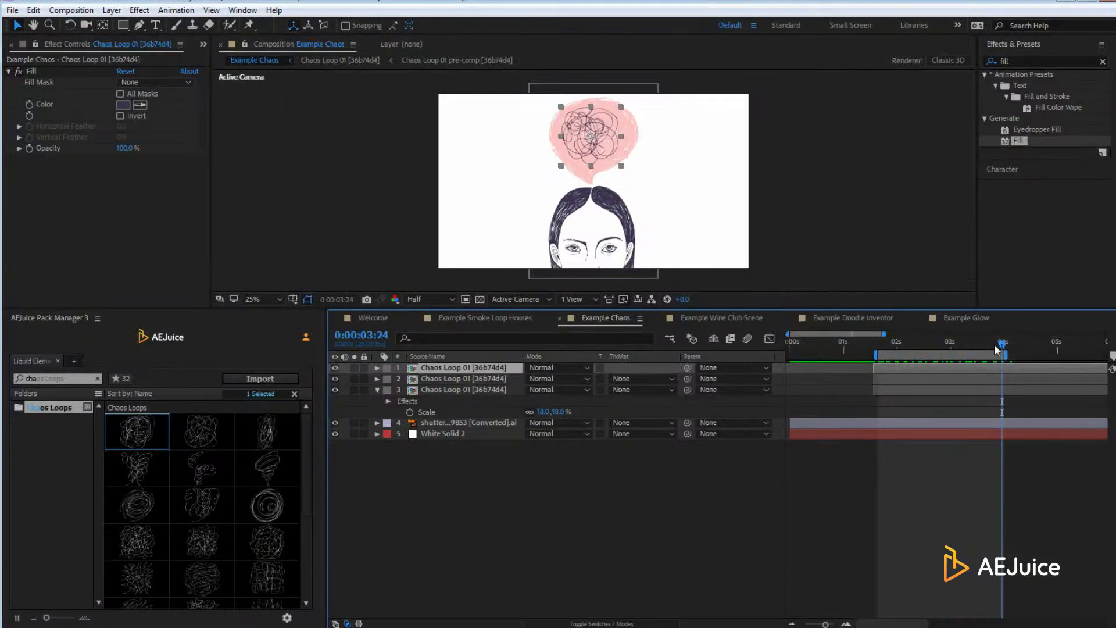
key(space)
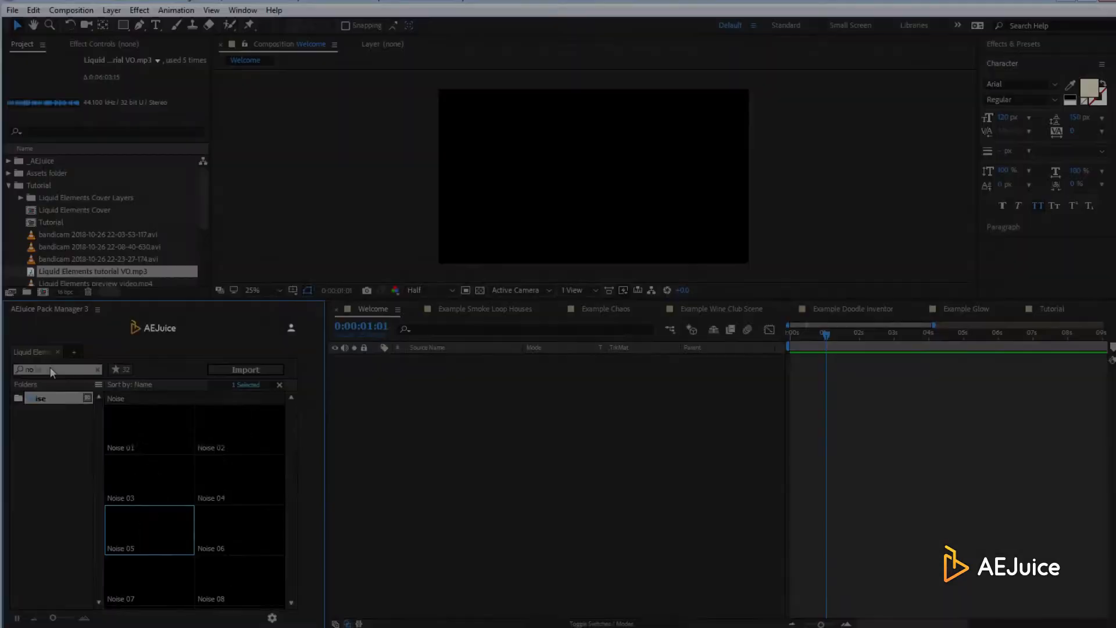
Select Noise 08 through Noise 11 in the search results and add them to the timeline
text(i)
click(248, 573)
scroll(221, 570, down, 2)
shift+click(165, 582)
drag(165, 581, 524, 427)
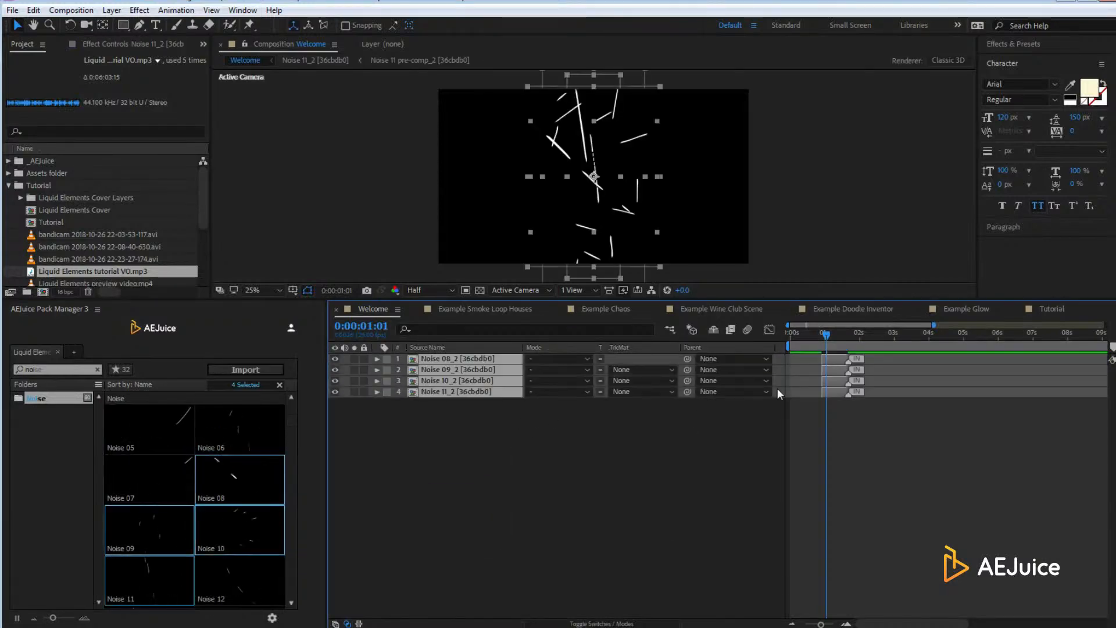
Scale all four noise layers to 75% and spread them apart in the viewer
key(s)
click(546, 414)
text(75)
click(562, 465)
drag(568, 156, 481, 173)
drag(614, 148, 715, 139)
drag(599, 179, 545, 168)
Rotate Noise 10 to 213 degrees and nudge it up and left
key(r)
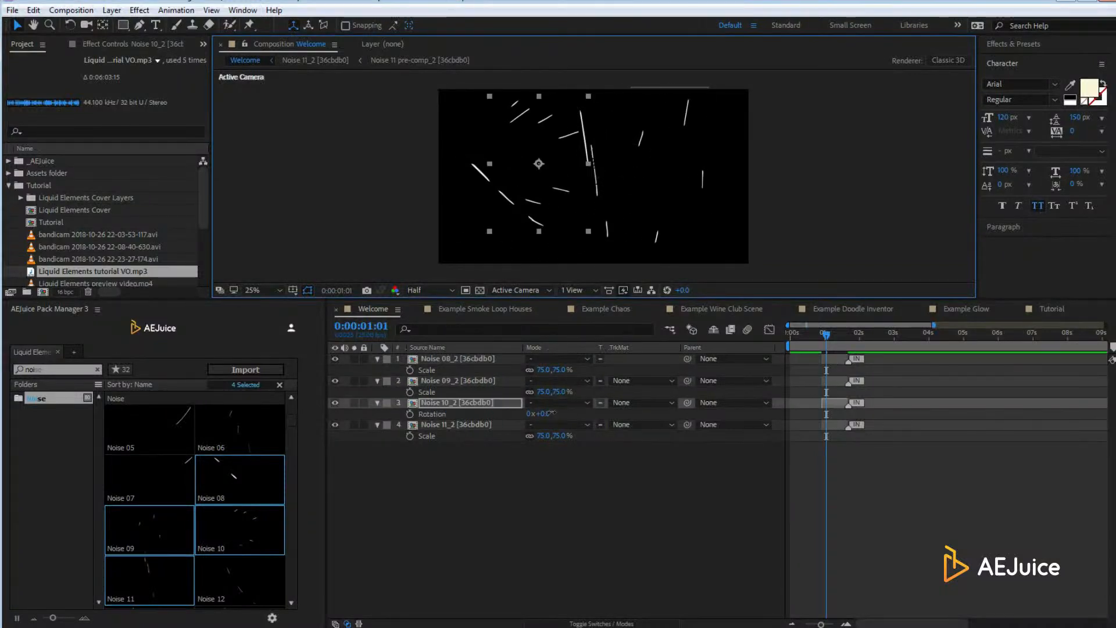
drag(547, 414, 688, 414)
drag(552, 189, 545, 161)
drag(826, 336, 831, 337)
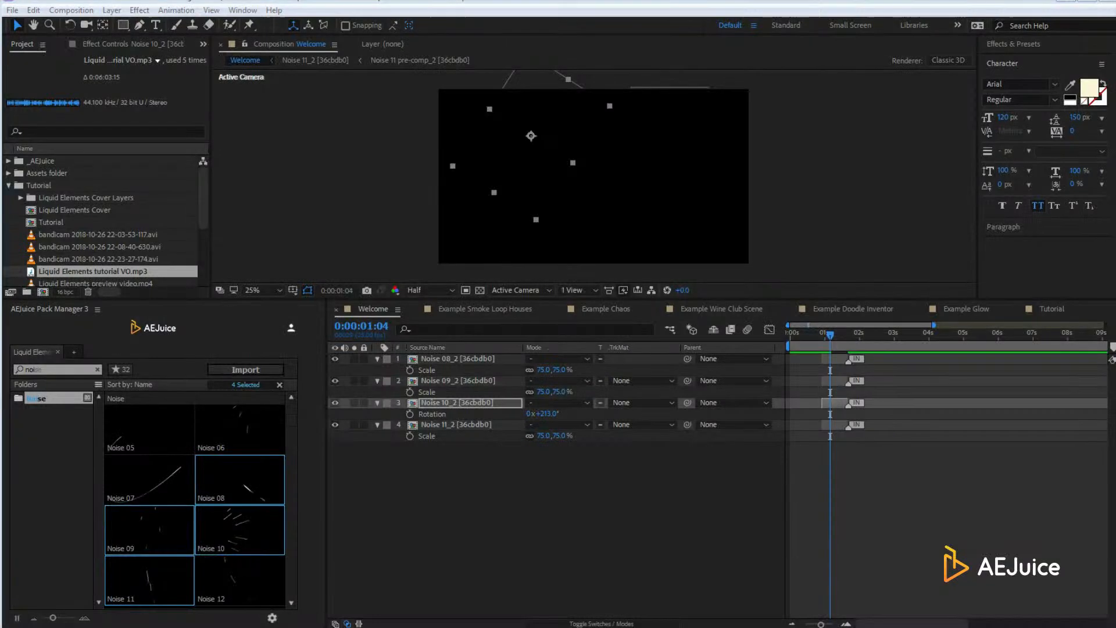
Try pack searches for 'smo', 'lig', 'fi' and 'gla', clearing each one
click(98, 370)
text(smo)
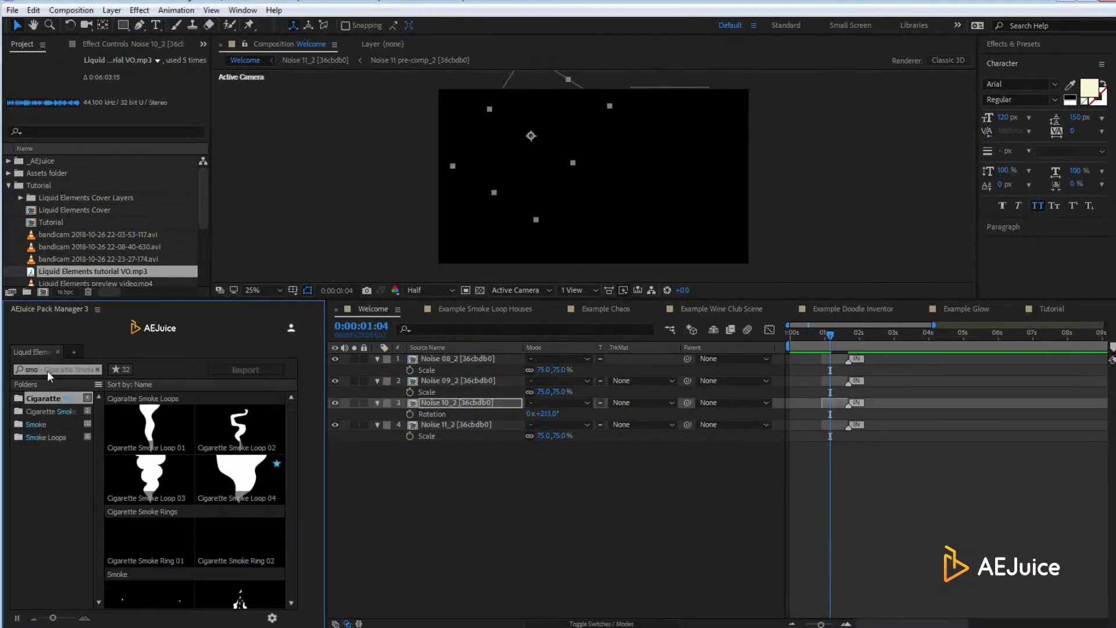
key(BackSpace)
key(BackSpace)
key(BackSpace)
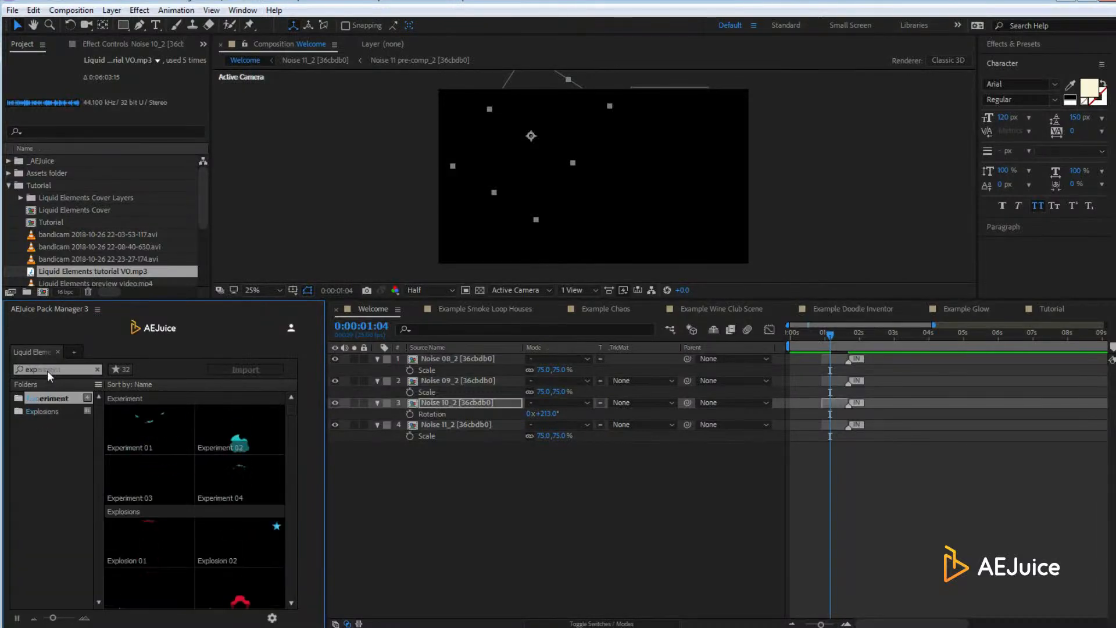
text(lig)
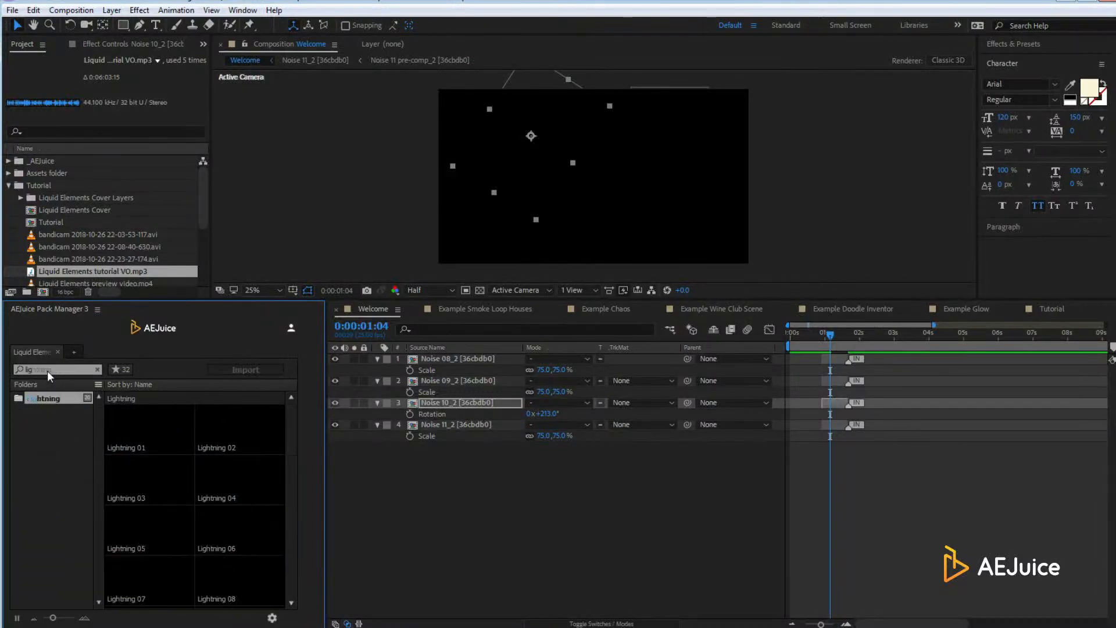
key(BackSpace)
key(BackSpace)
key(BackSpace)
text(fi)
key(BackSpace)
key(BackSpace)
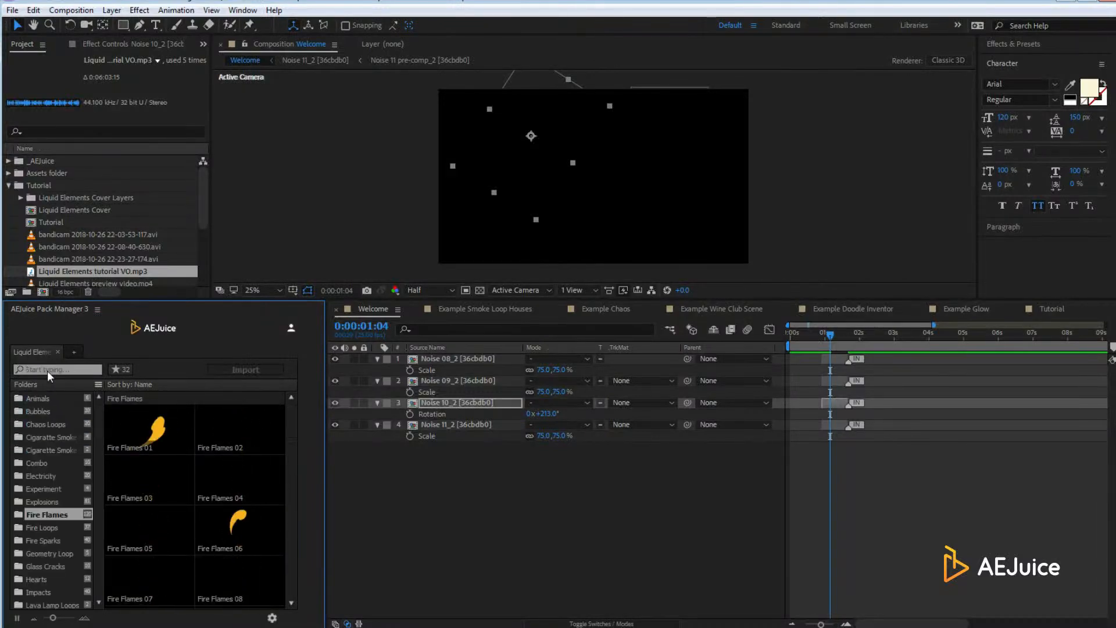
text(gla)
key(BackSpace)
key(BackSpace)
key(BackSpace)
Try 'la', 'g' and 'combo', then filter the folders with 'liq' to show the Liquid clips
text(la)
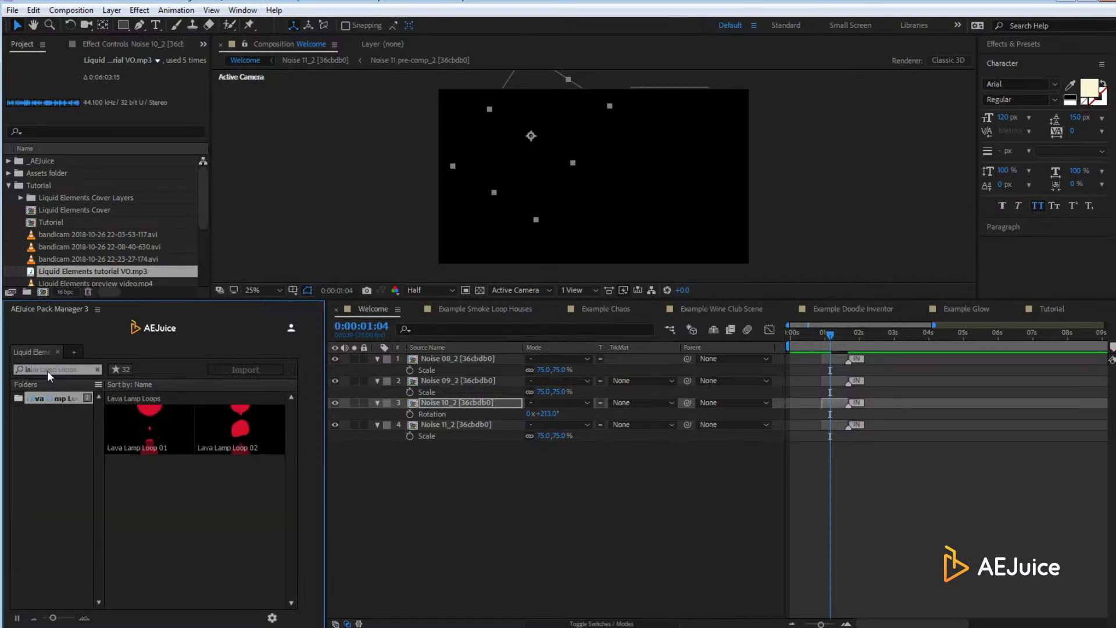
key(BackSpace)
key(BackSpace)
text(g)
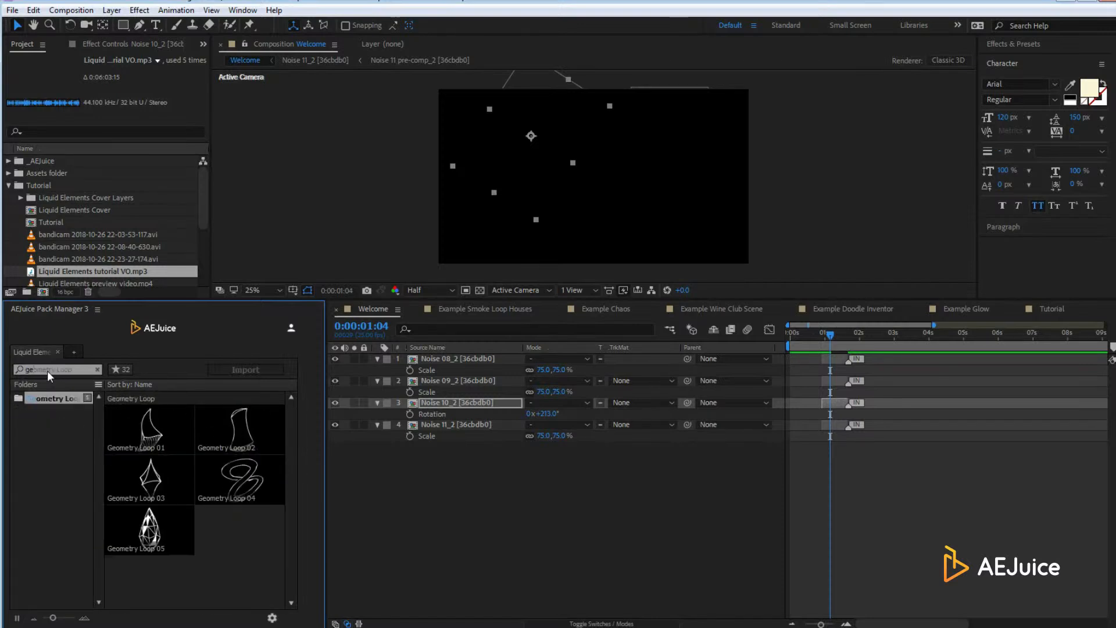
key(BackSpace)
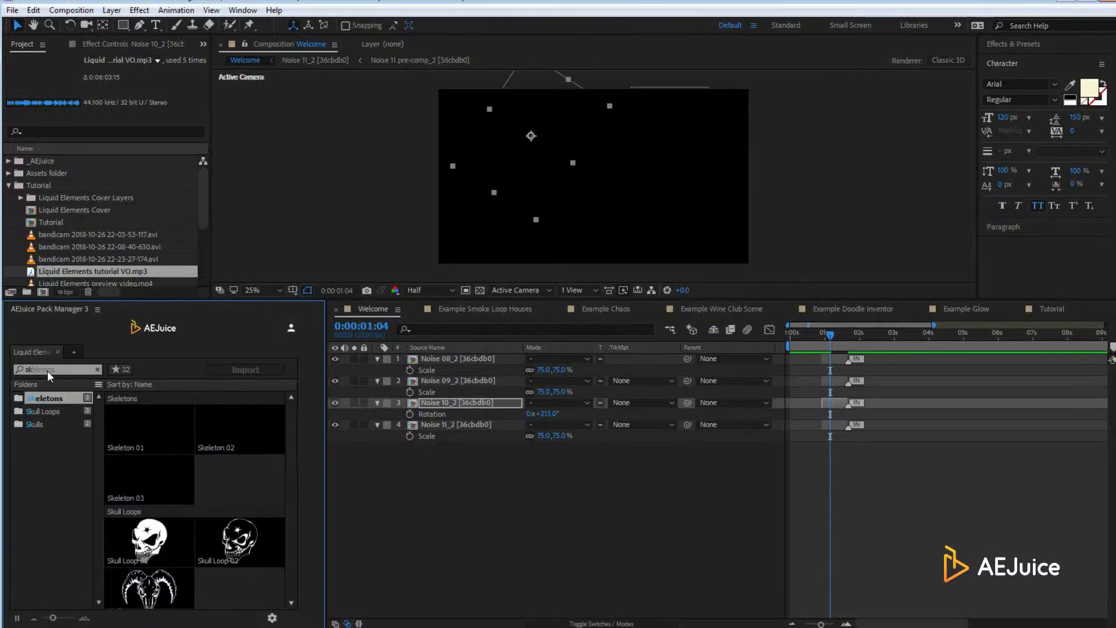
text(combo)
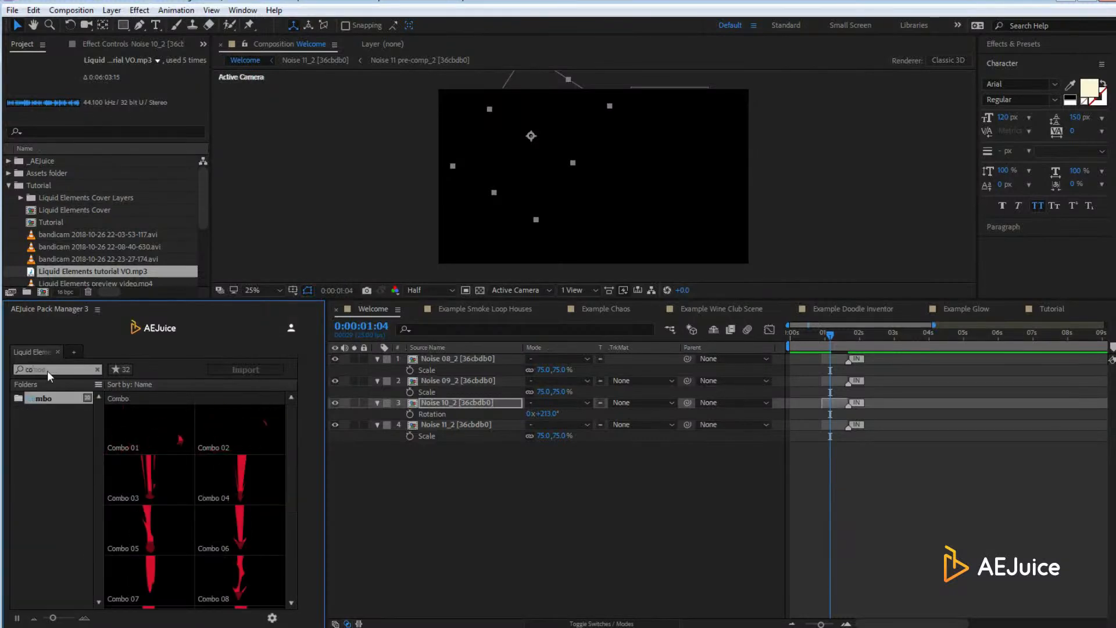
key(BackSpace)
key(BackSpace)
key(BackSpace)
key(BackSpace)
key(BackSpace)
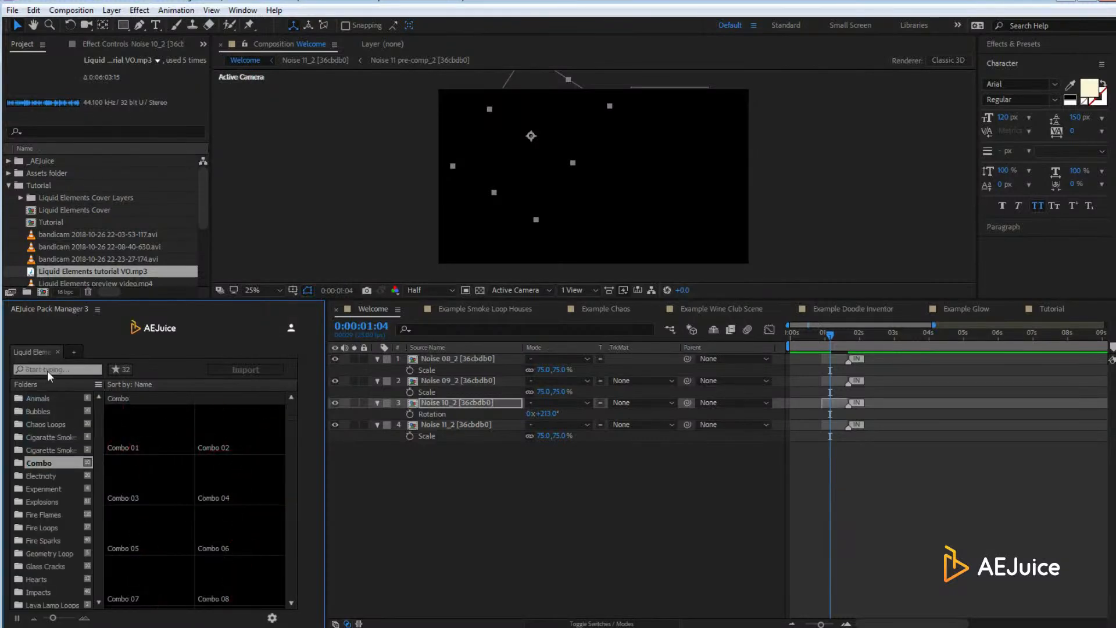
text(liq)
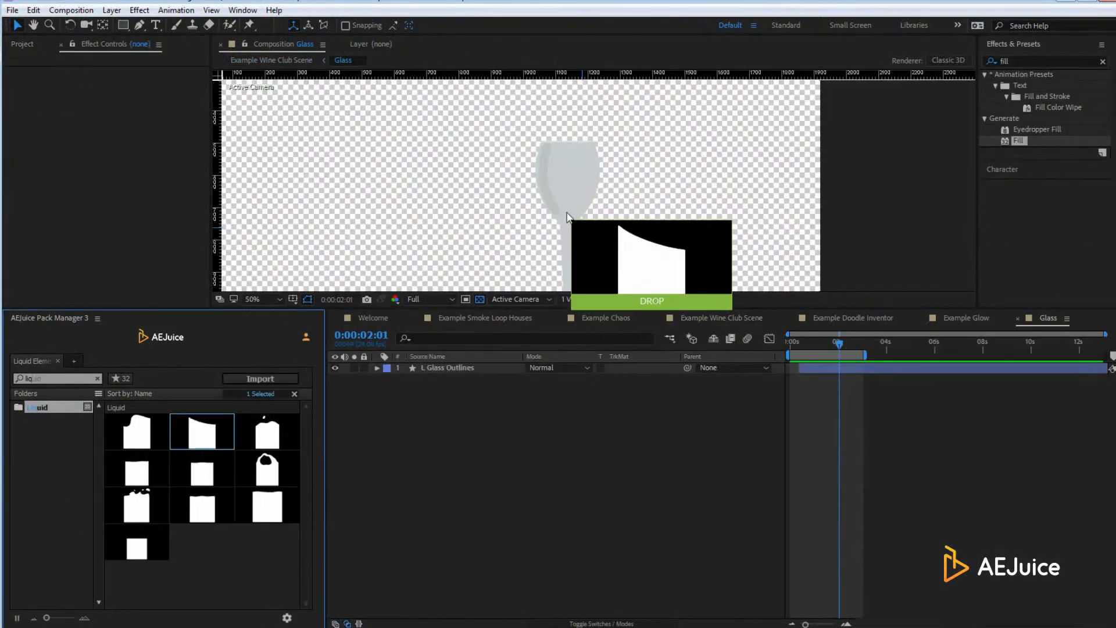
Import Liquid 02, then shrink it and move it into the glass bowl
double_click(202, 432)
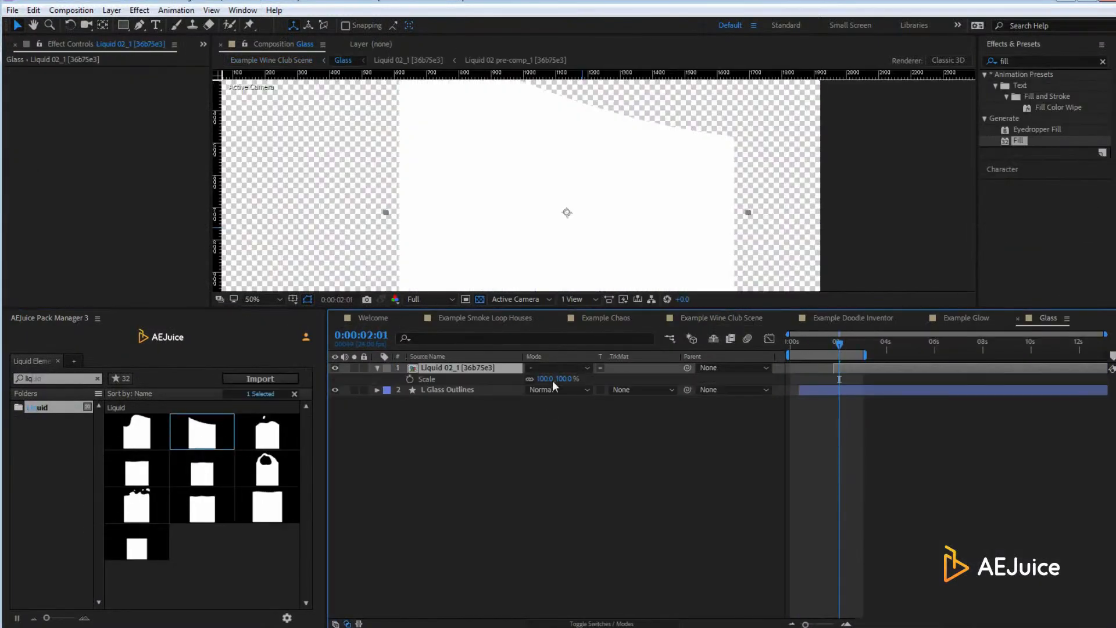
drag(498, 382, 502, 382)
drag(574, 219, 574, 185)
Duplicate the glass outline layer above the liquid and use it as the liquid's alpha matte
click(448, 390)
key(ctrl+d)
drag(450, 390, 451, 366)
click(625, 380)
click(646, 402)
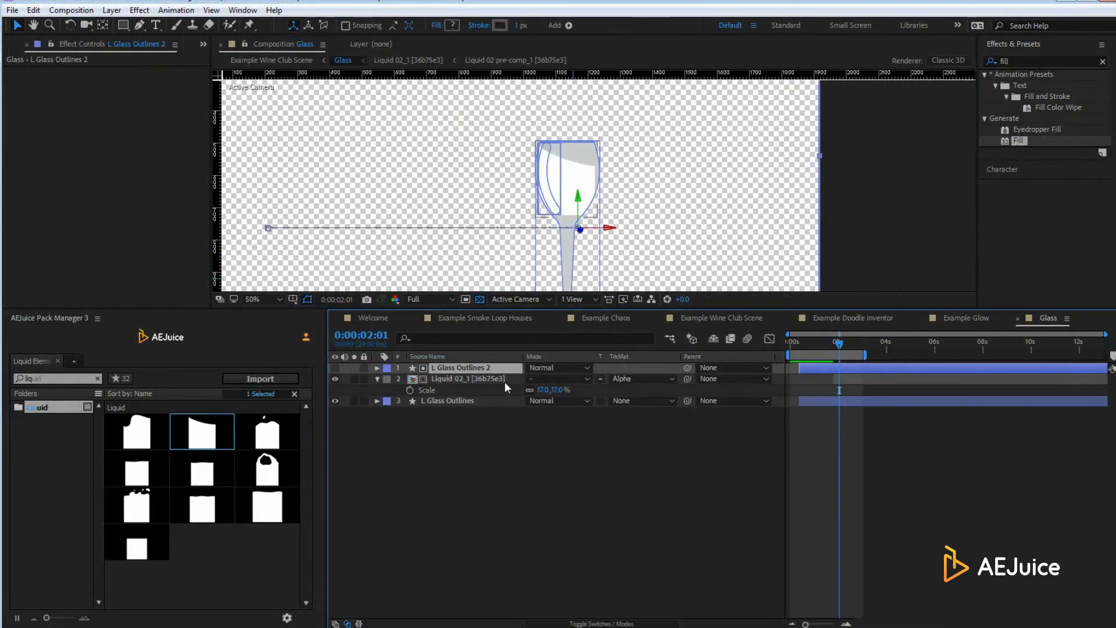
Scale the liquid to about 19%, nudge it into place, and set an unlinked 20% width
drag(543, 390, 545, 390)
key(Right)
key(Right)
key(Down)
key(Down)
click(530, 391)
click(543, 390)
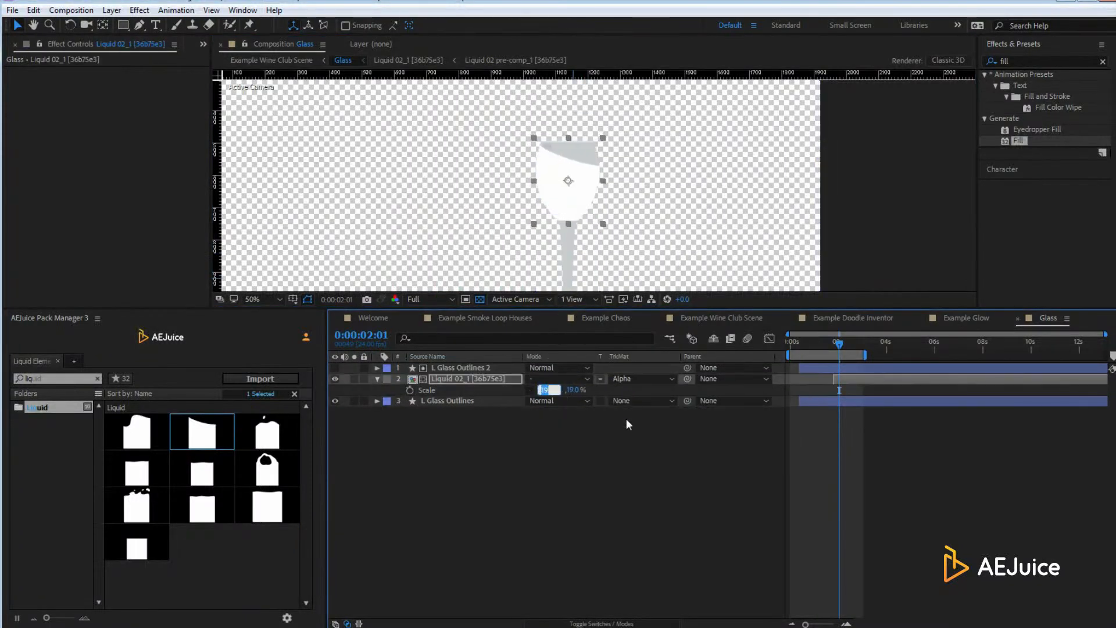
text(20)
key(Return)
Start the liquid layer earlier and parent it to L Glass Outlines, previewing the animation
drag(844, 378, 809, 378)
mouse_move(839, 343)
mouse_down()
mouse_move(798, 343)
mouse_move(843, 343)
mouse_up()
drag(688, 379, 450, 400)
drag(843, 343, 817, 344)
Apply a red Fill effect to the liquid and preview it in the Wine Club scene
drag(1019, 141, 614, 196)
drag(614, 199, 614, 199)
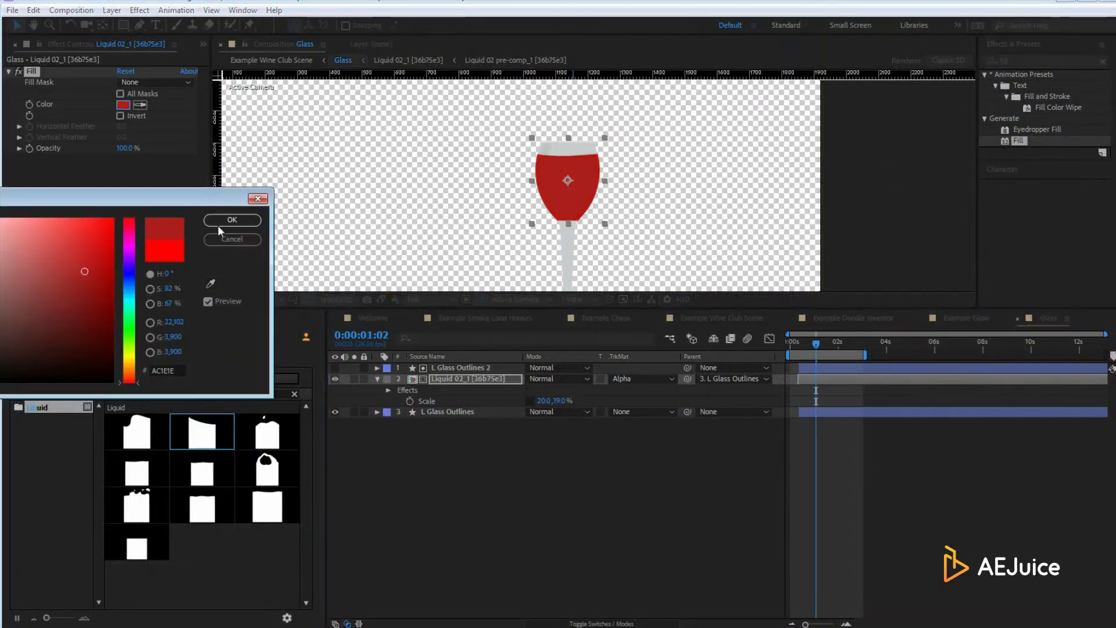
key(Return)
click(739, 318)
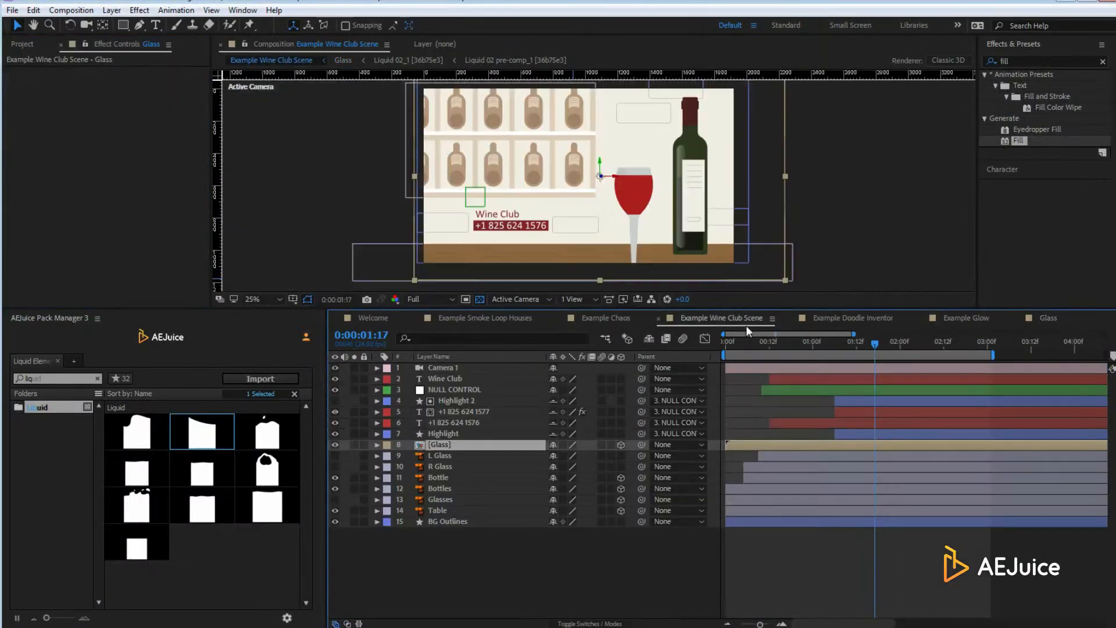
mouse_move(875, 347)
mouse_down()
mouse_move(762, 335)
mouse_move(891, 341)
mouse_up()
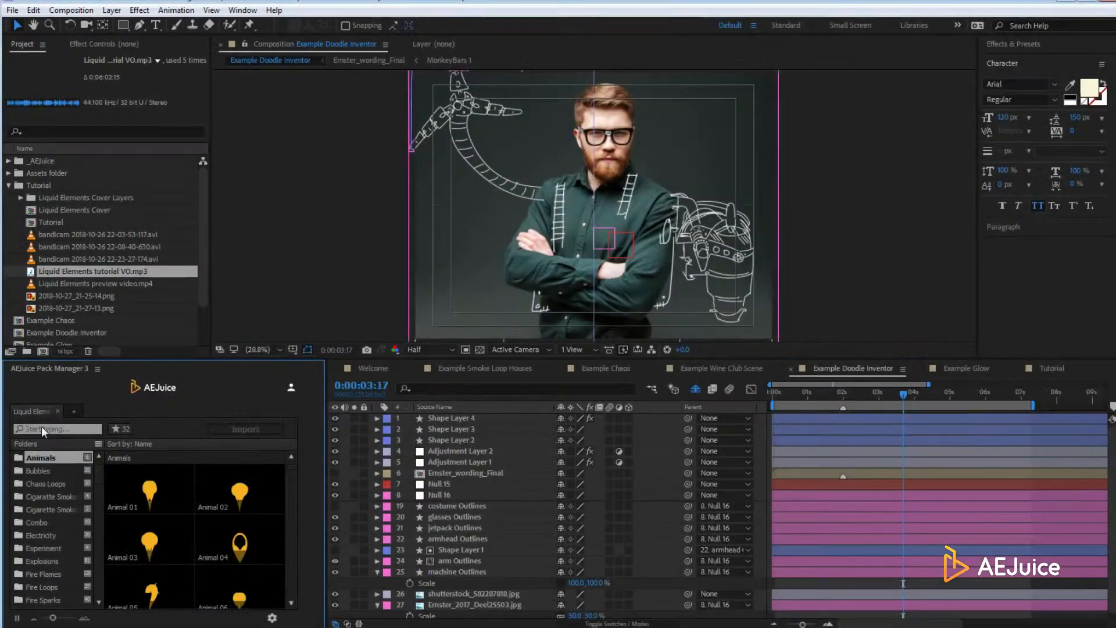
Finish the 'fire' search and choose the Doodle style for Liquid Elements
text(e)
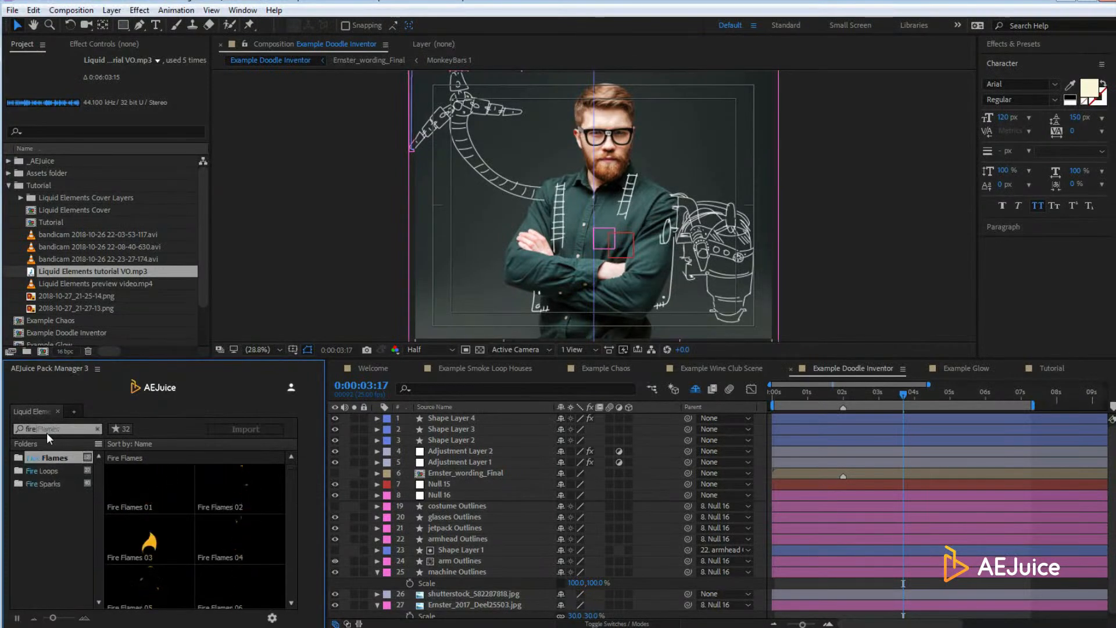
click(272, 619)
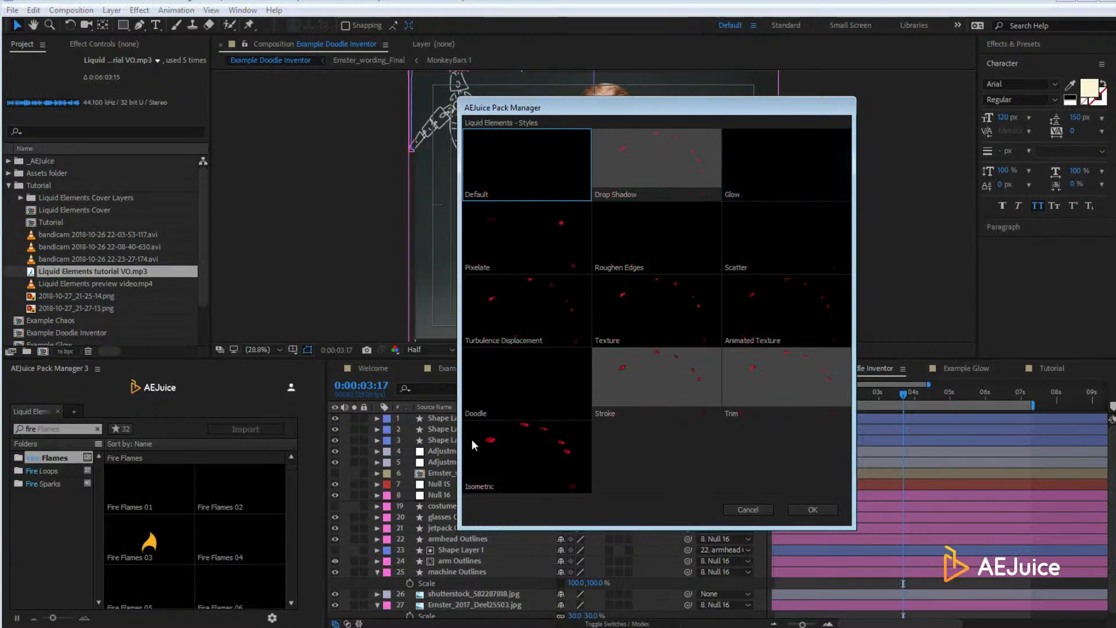
click(529, 378)
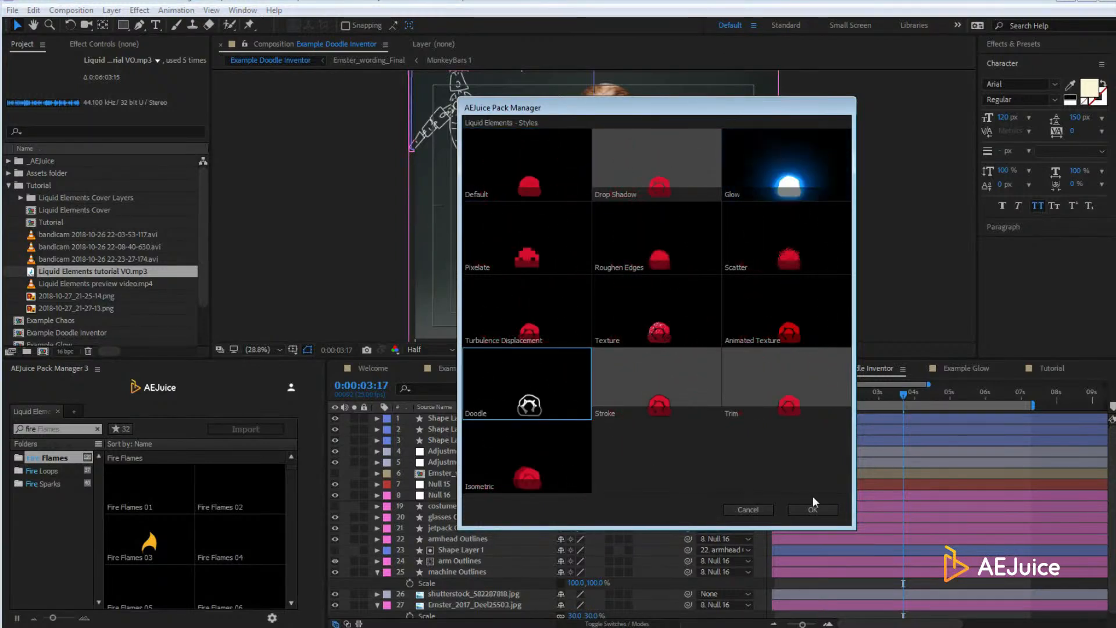
click(813, 510)
Scale the Fire Loop 09 layer to 20% and open its pre-composition
key(s)
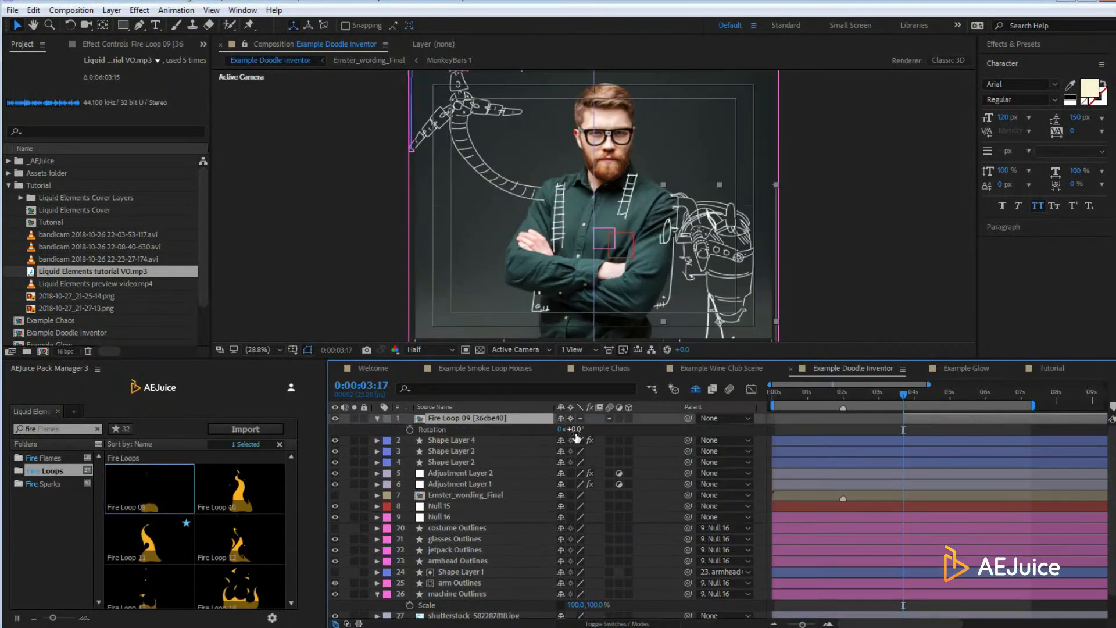
drag(576, 430, 552, 431)
scroll(707, 250, up, 3)
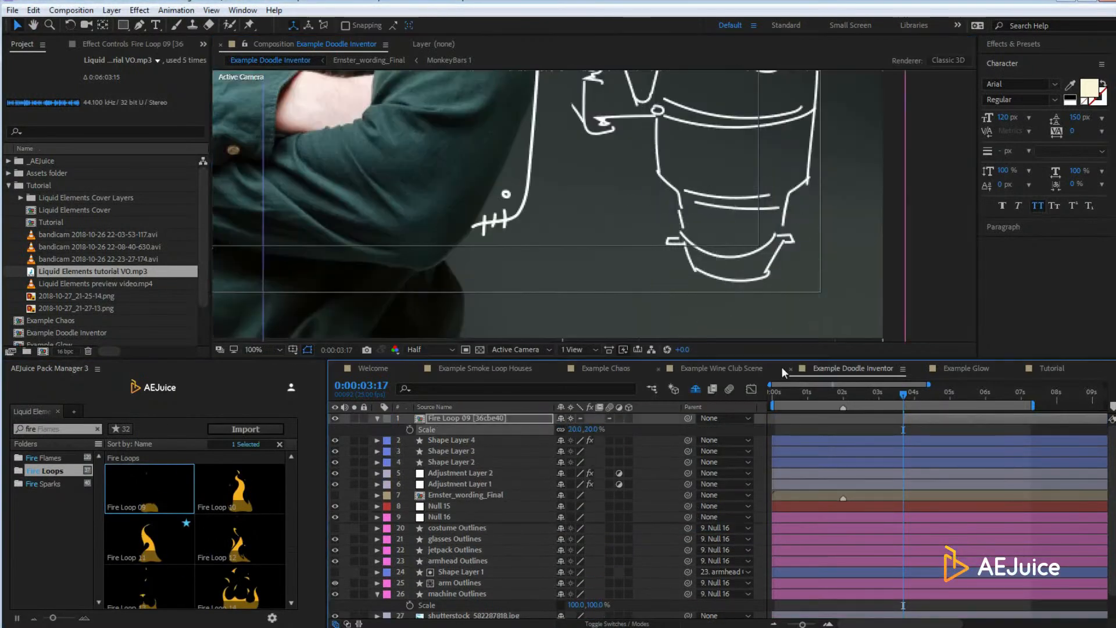
scroll(668, 262, down, 1)
double_click(470, 420)
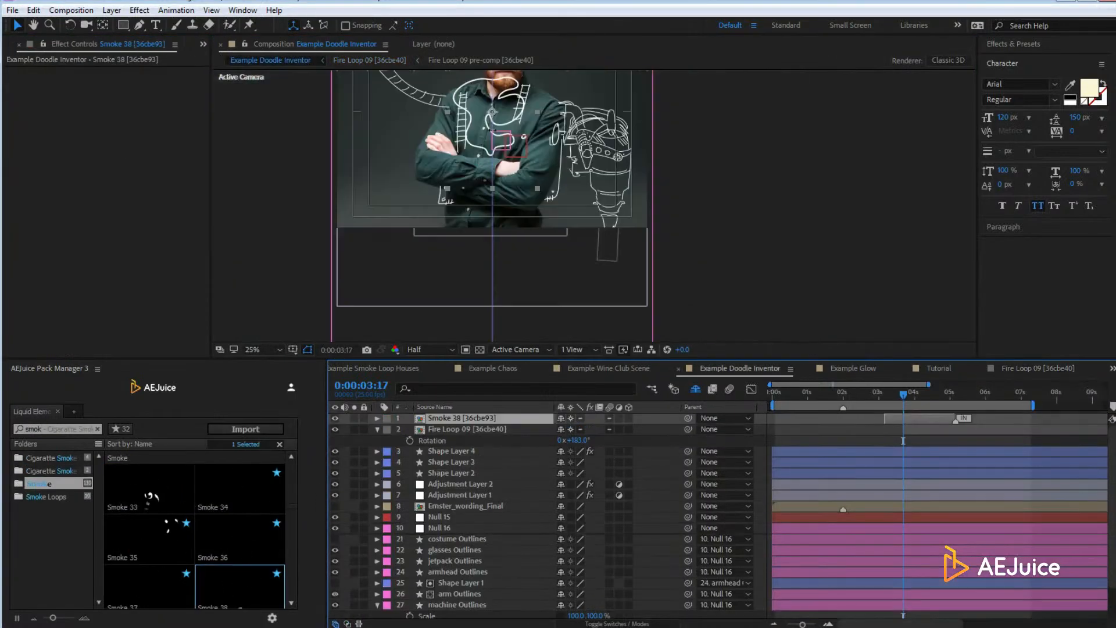
scroll(705, 239, up, 2)
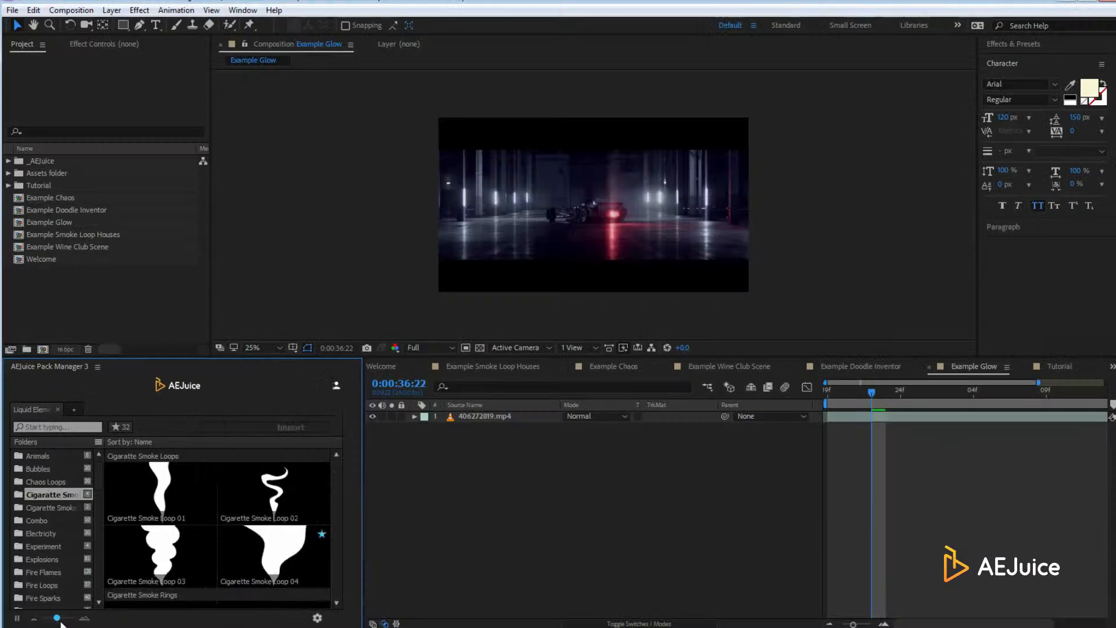
Enlarge the thumbnails, hide the folders, search 'swi' and import Swish 24
drag(61, 622, 68, 620)
click(98, 443)
click(57, 428)
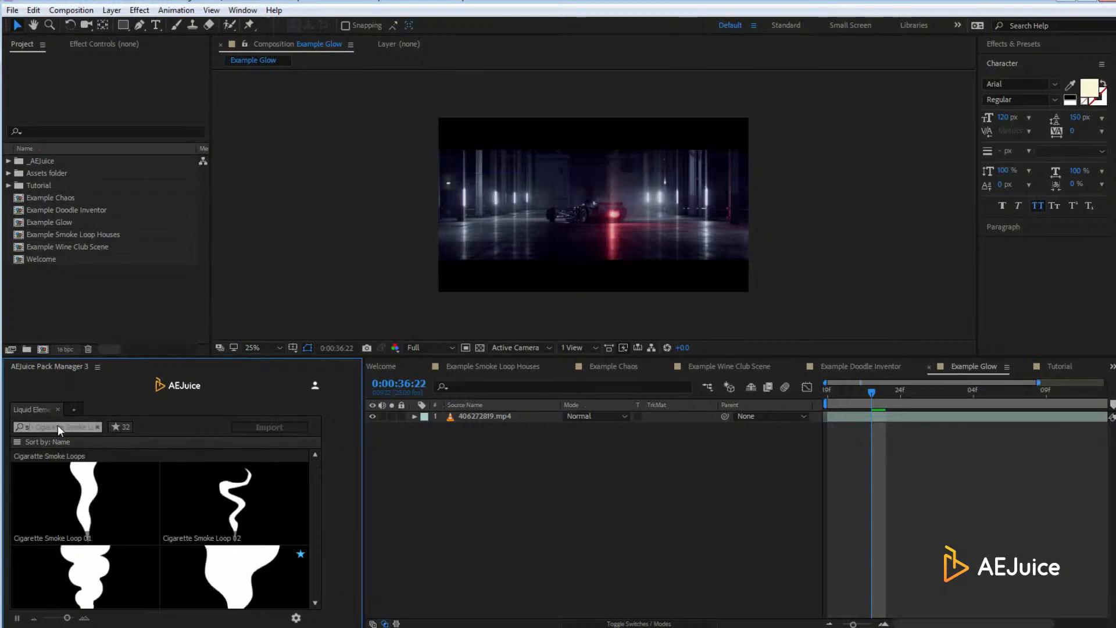
text(swi)
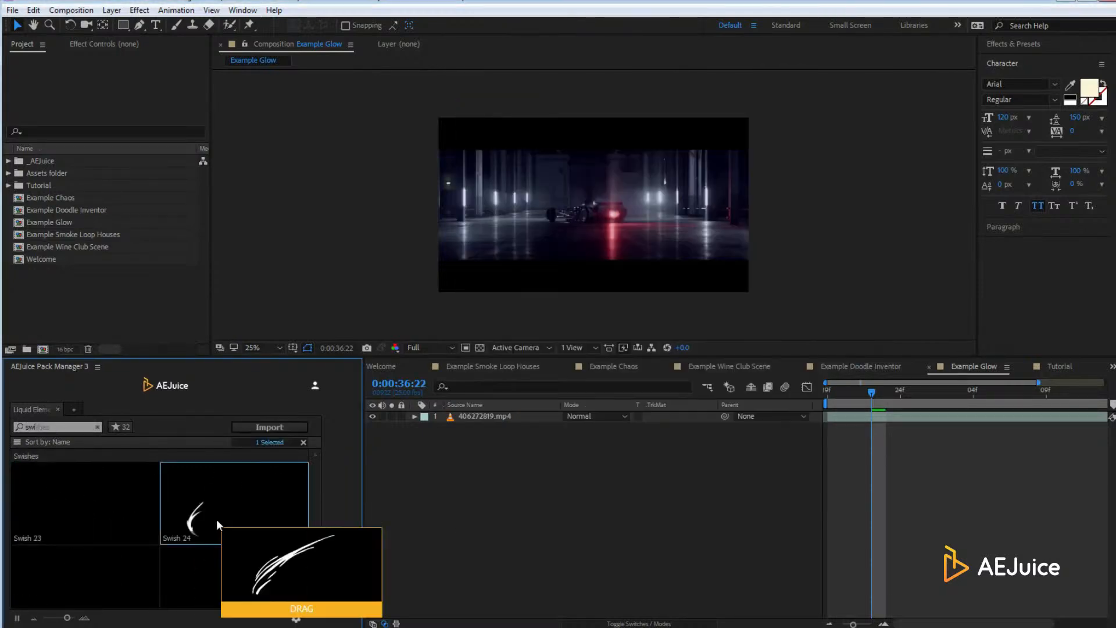
click(234, 503)
click(270, 428)
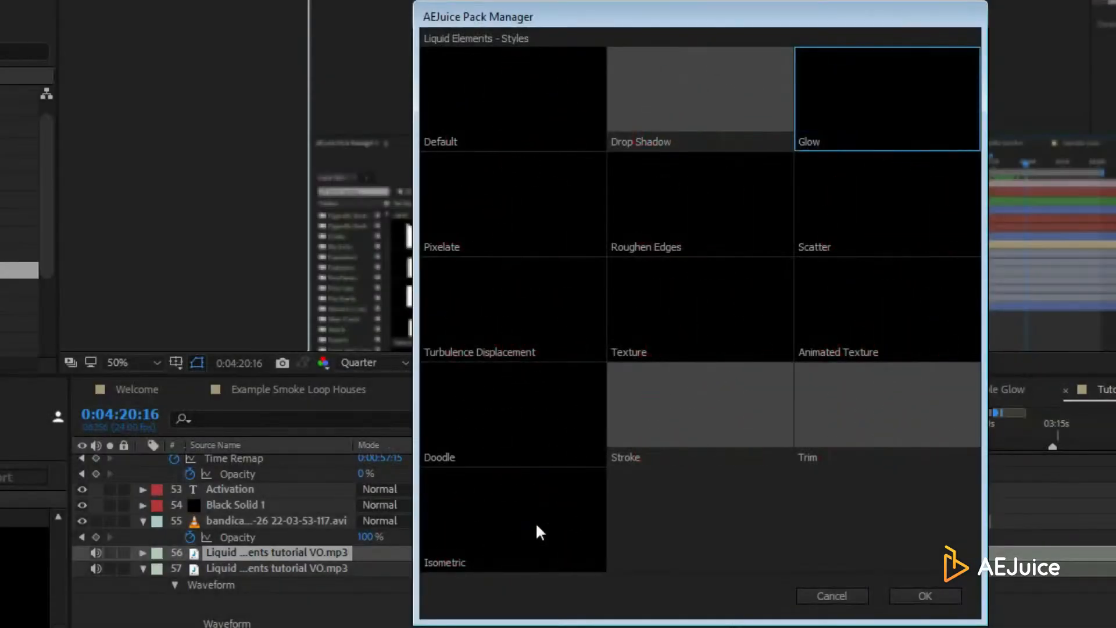
Preview the Trim, Pixelate and Texture styles in the Liquid Elements Styles dialog
click(843, 421)
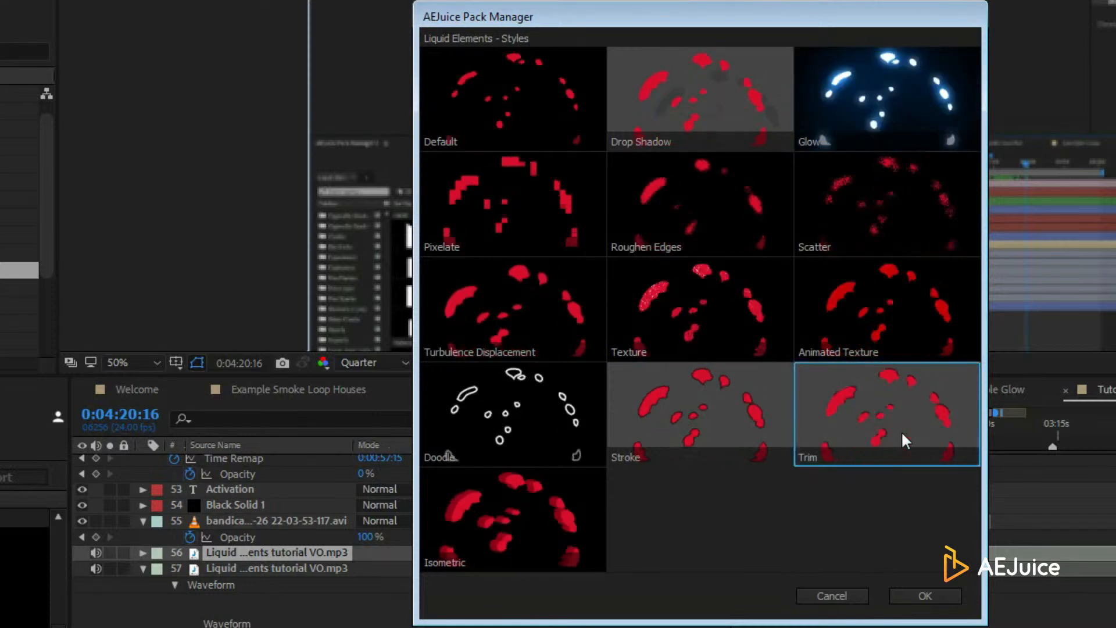
click(532, 224)
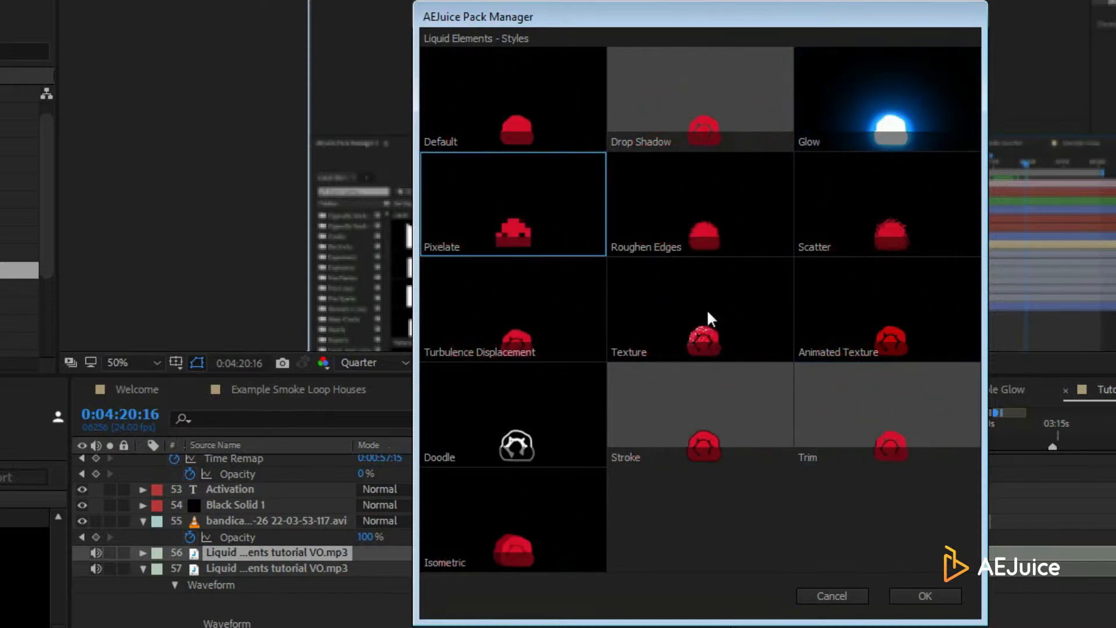
click(707, 309)
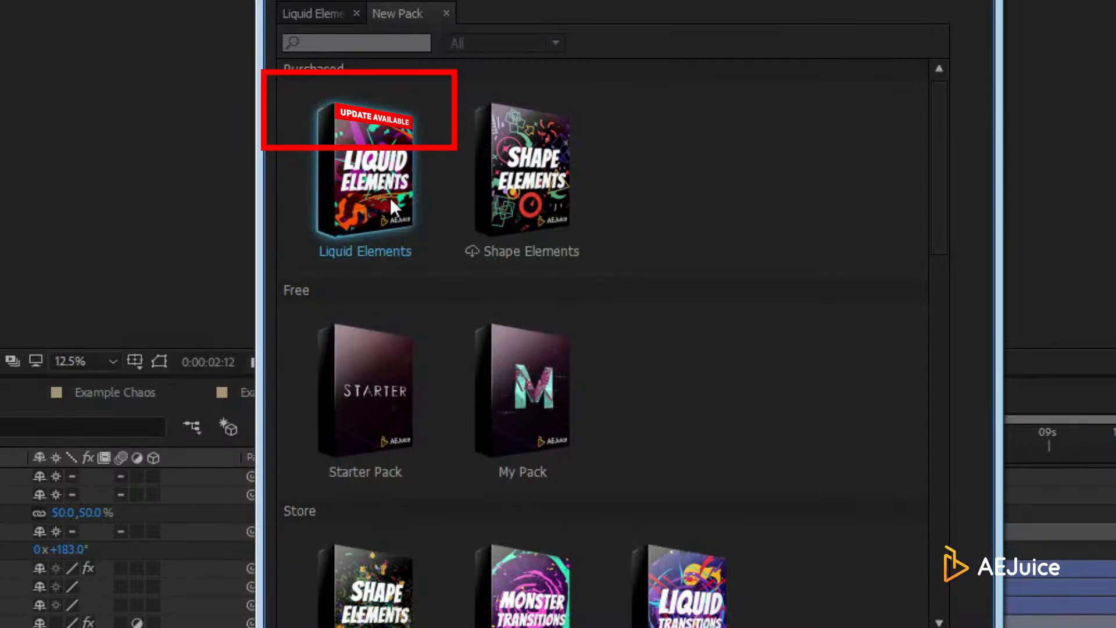
Open the Liquid Elements pack's web page and skip its showcase video to 00:21
right_click(389, 198)
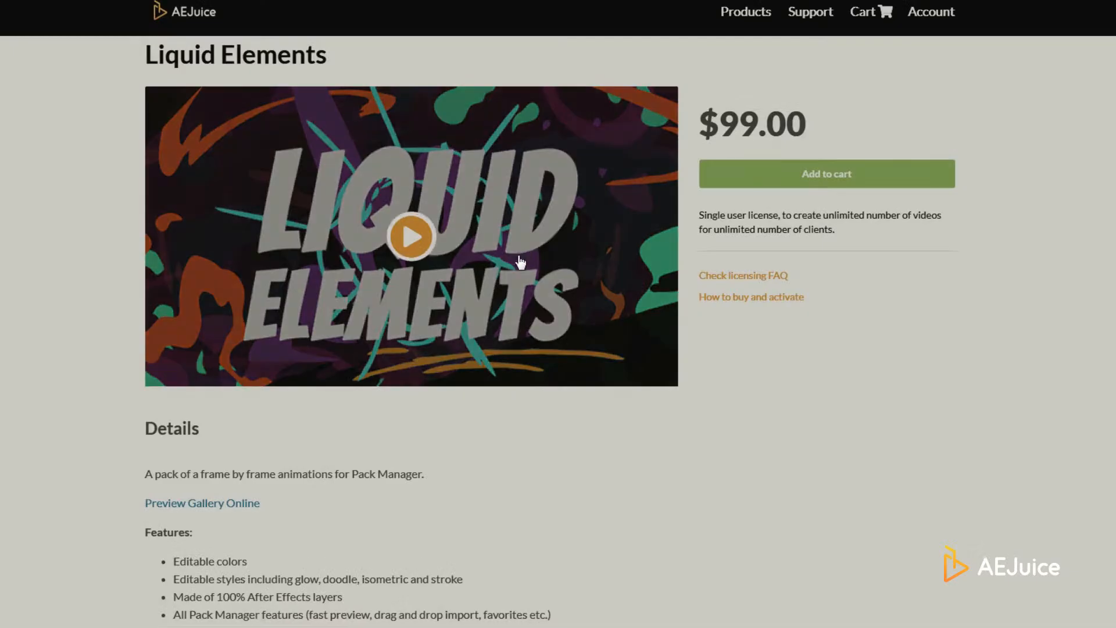
scroll(479, 285, down, 15)
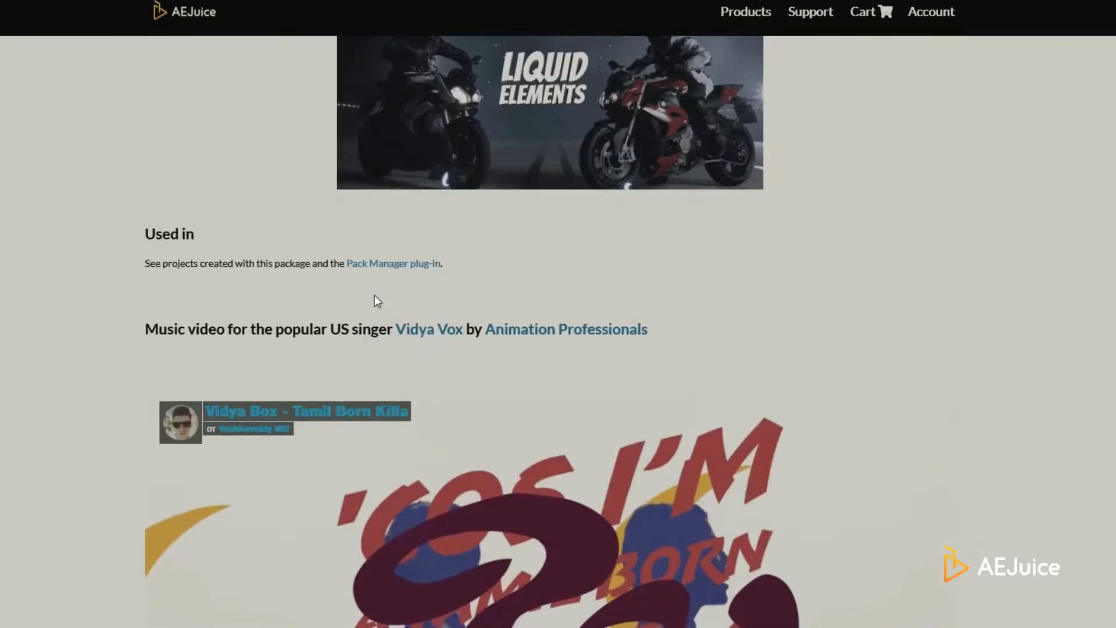
scroll(375, 296, down, 5)
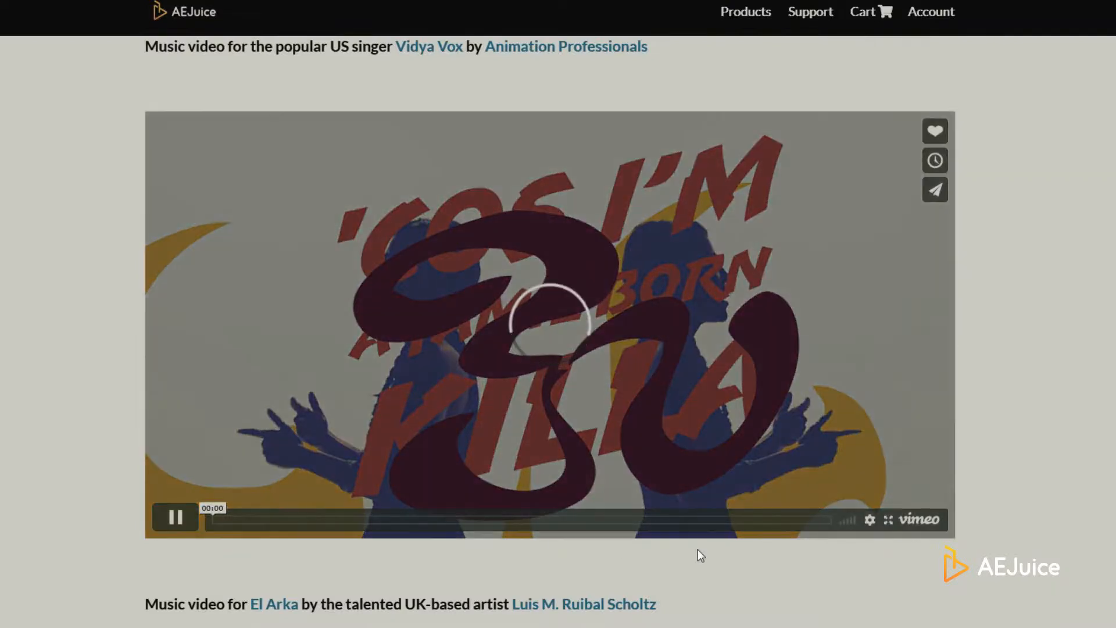
click(283, 521)
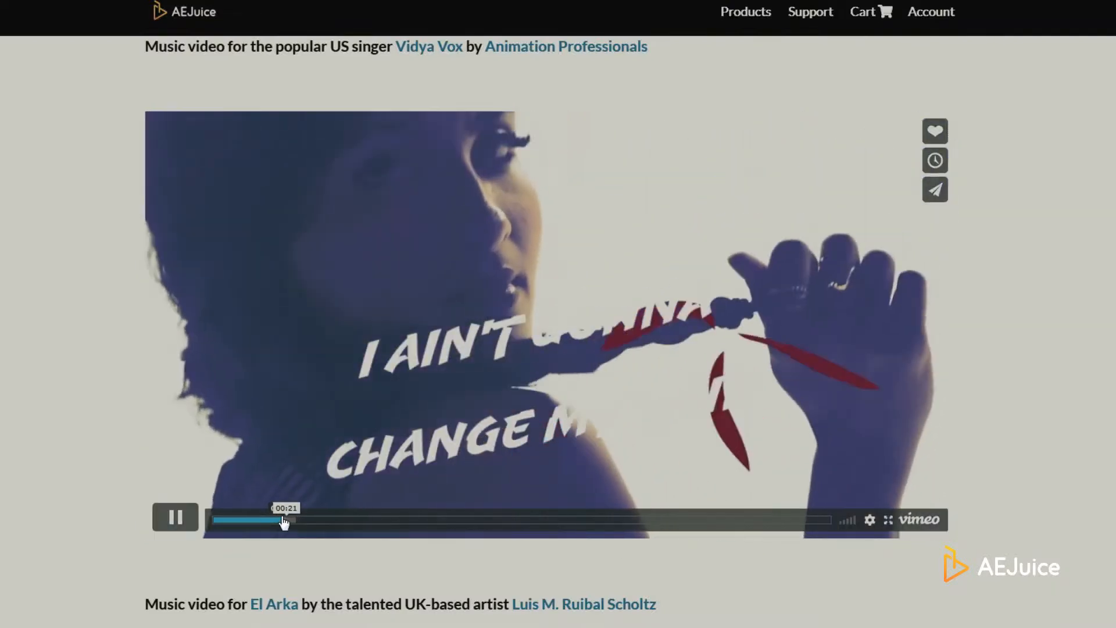